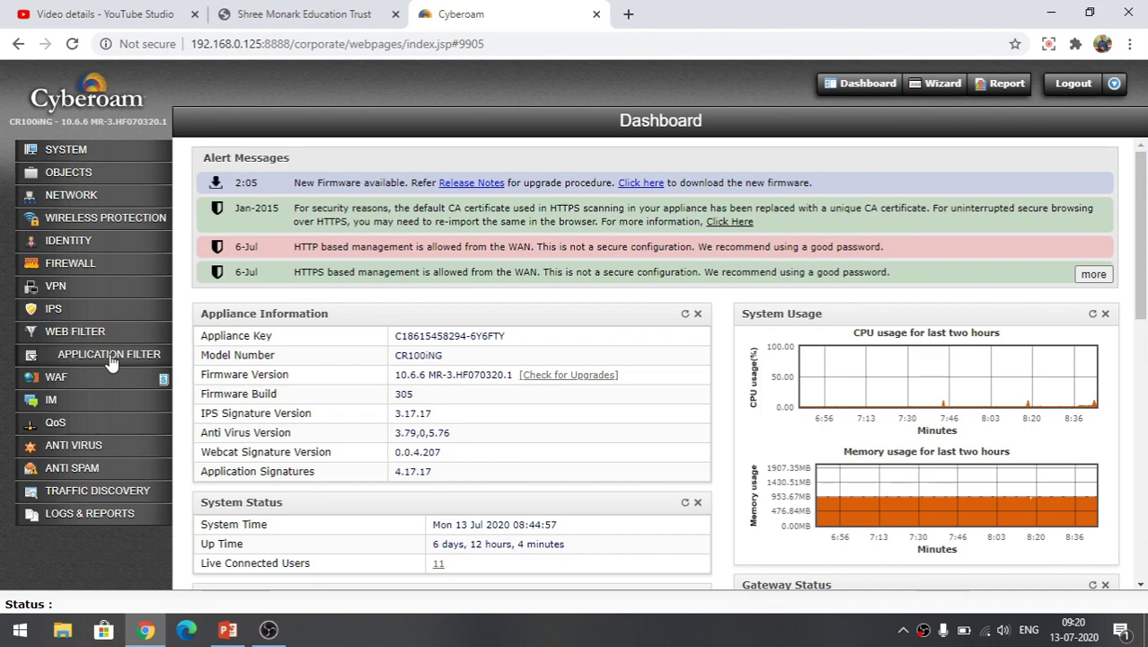
Open the Application Filter's application list and examine the applications and their categories, highlighting the Social Networking category of 163 BBS.
{"action": "left_click", "coordinate": [110, 357]}
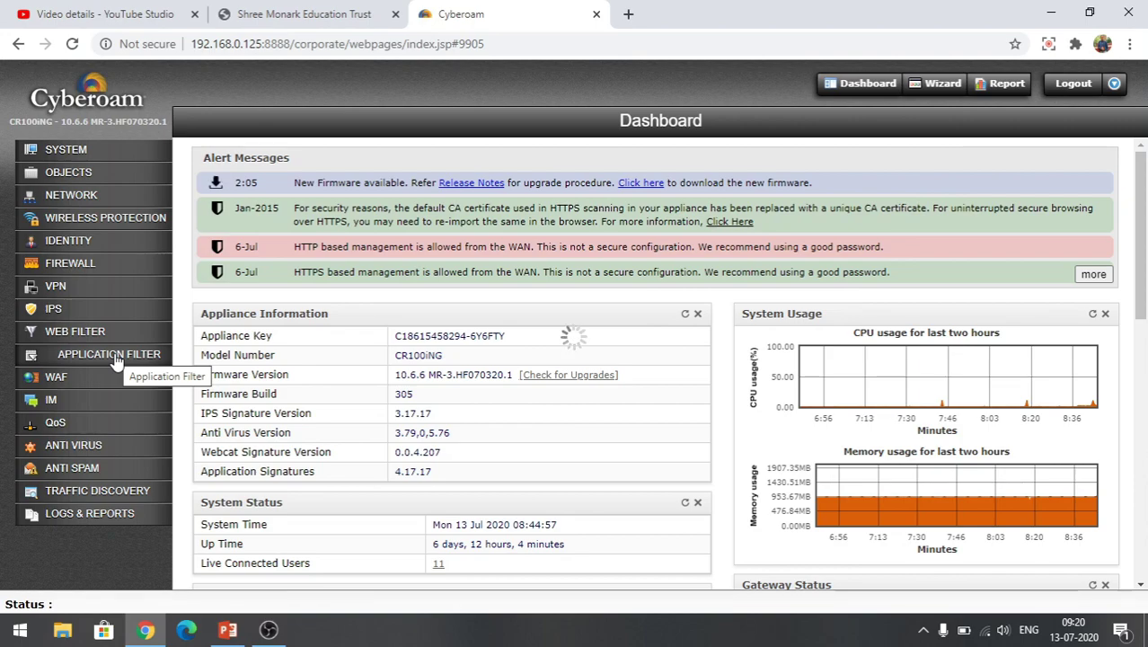
{"action": "left_click", "coordinate": [114, 355]}
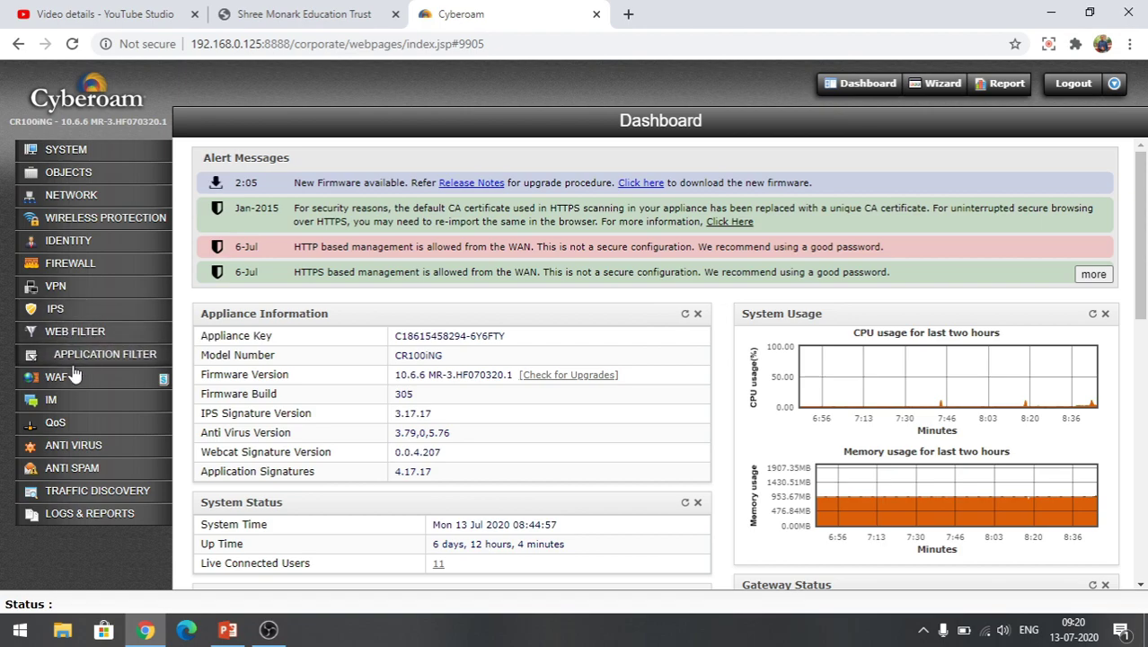
{"action": "left_click", "coordinate": [77, 360]}
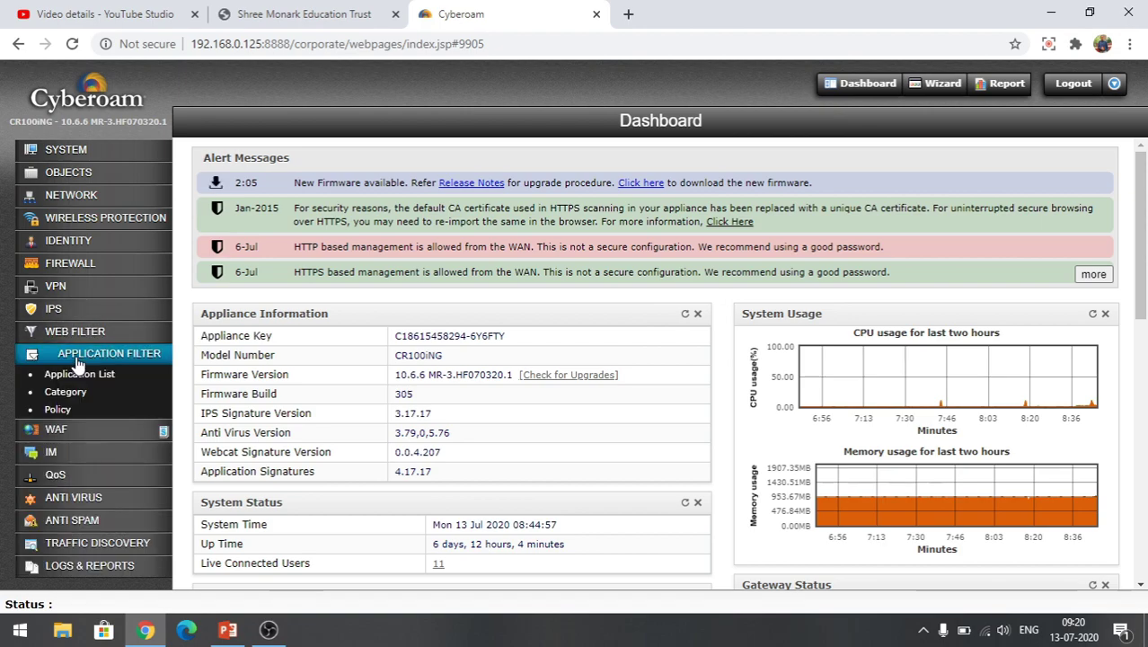
{"action": "left_click", "coordinate": [88, 379]}
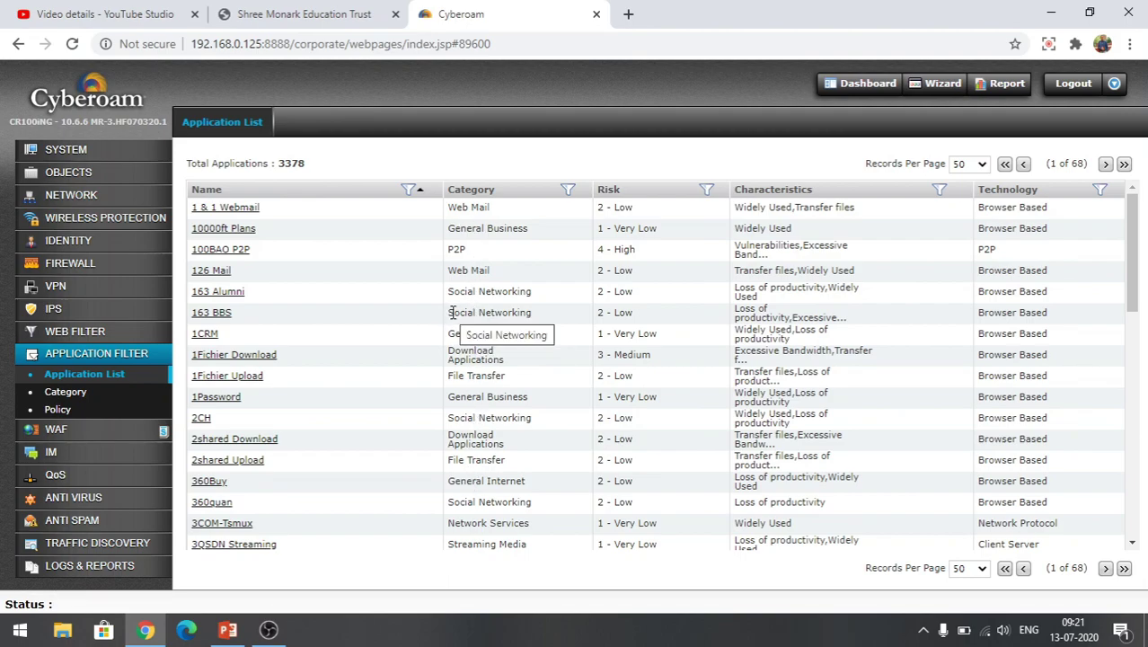
{"action": "left_click_drag", "start_coordinate": [453, 312], "coordinate": [530, 315]}
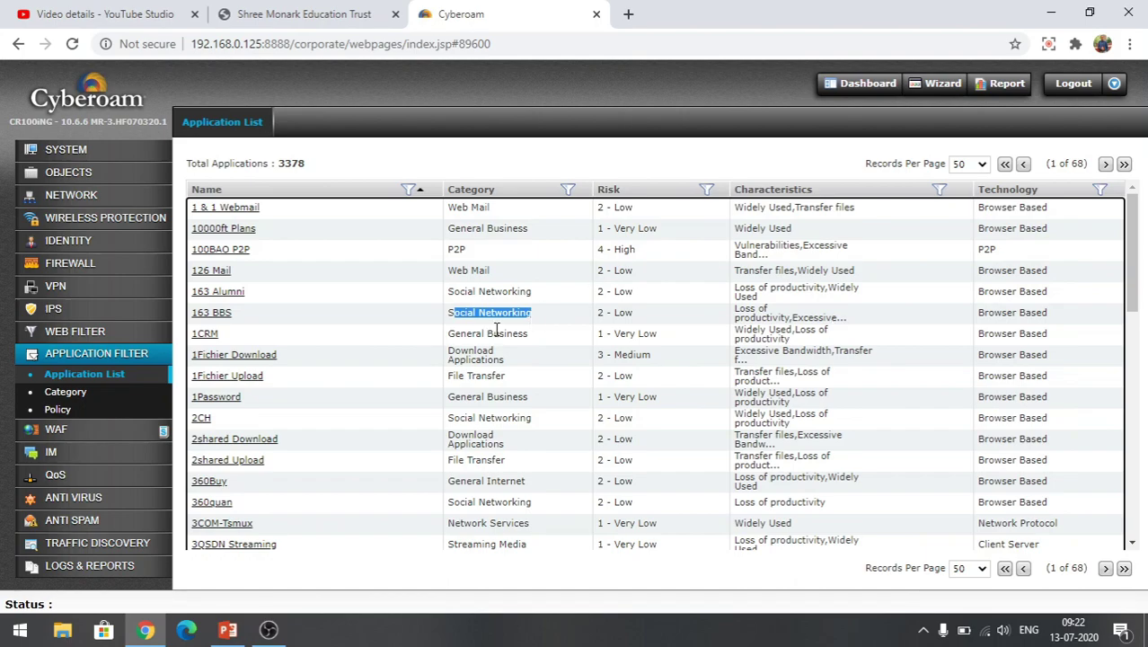
{"action": "left_click", "coordinate": [508, 368]}
Examine the applications in the Conferencing category of the Application Filter, highlighting the Zoom Meetings entry, and collapse the category.
{"action": "left_click", "coordinate": [58, 393]}
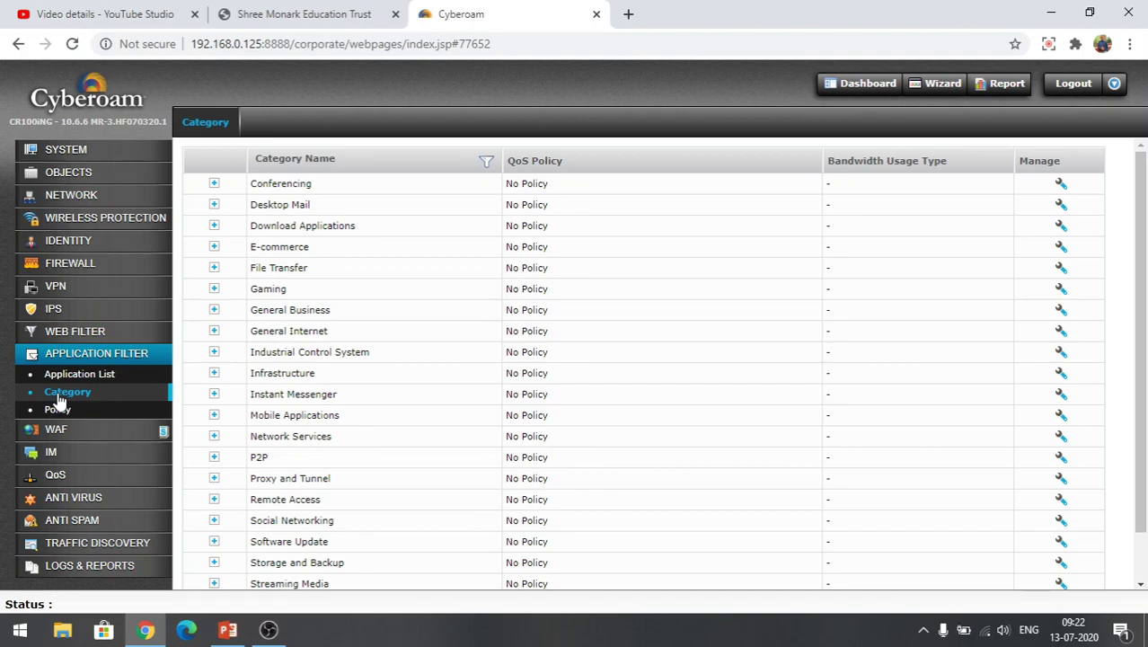
{"action": "left_click", "coordinate": [215, 189]}
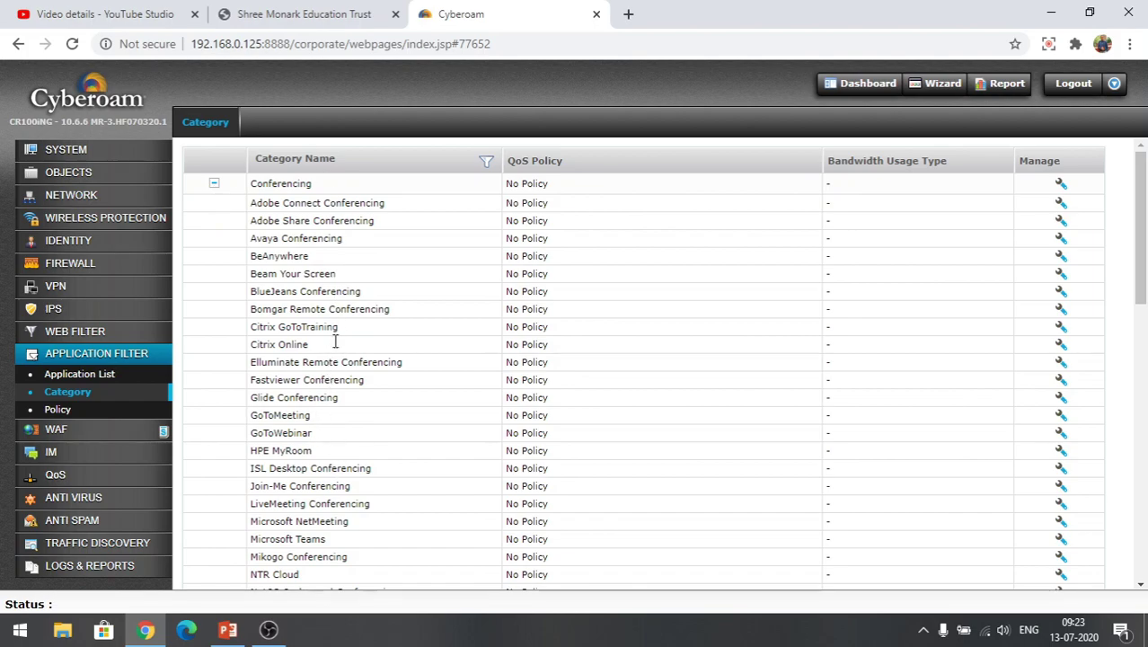
{"action": "scroll", "coordinate": [337, 379], "scroll_direction": "down", "scroll_amount": 5}
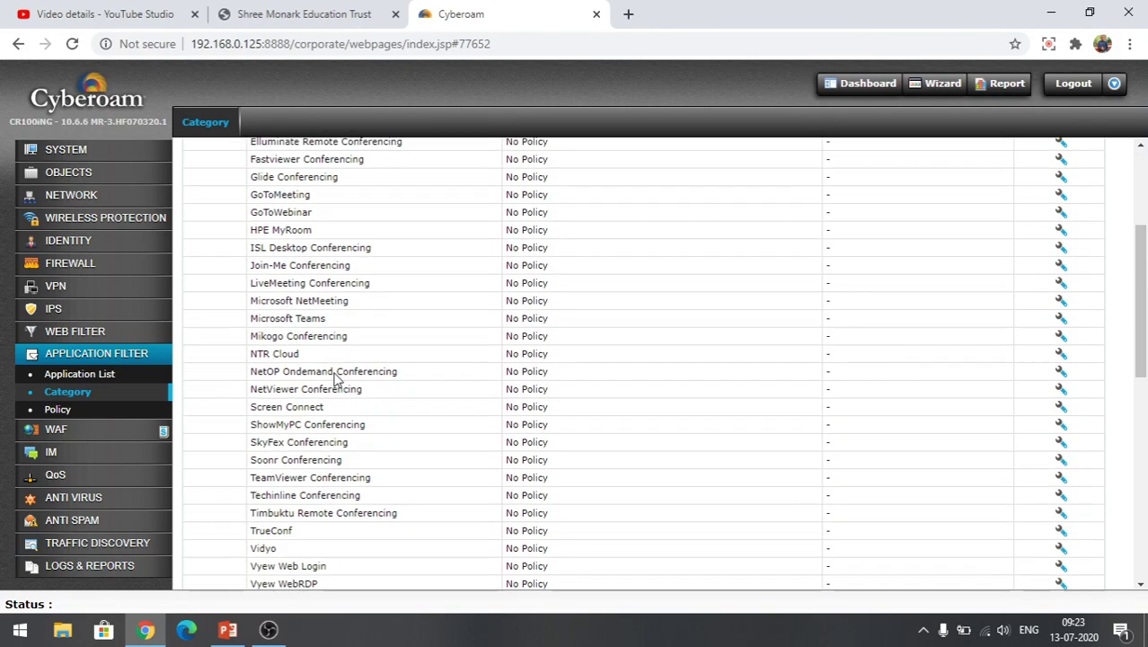
{"action": "scroll", "coordinate": [336, 379], "scroll_direction": "down", "scroll_amount": 3}
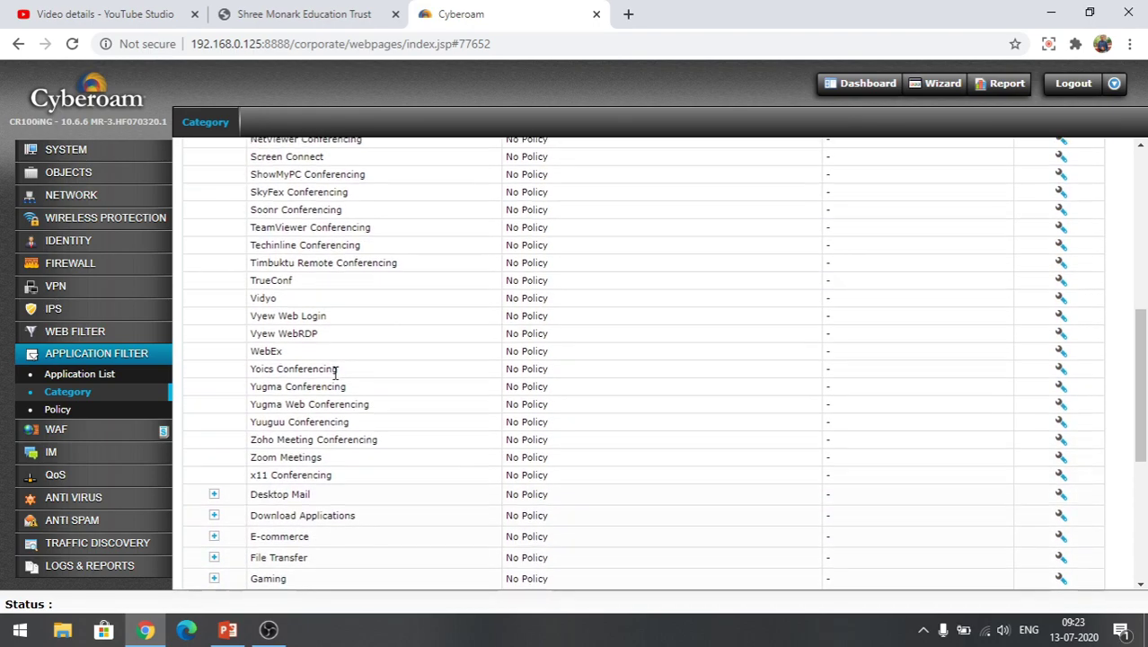
{"action": "scroll", "coordinate": [337, 379], "scroll_direction": "up", "scroll_amount": 8}
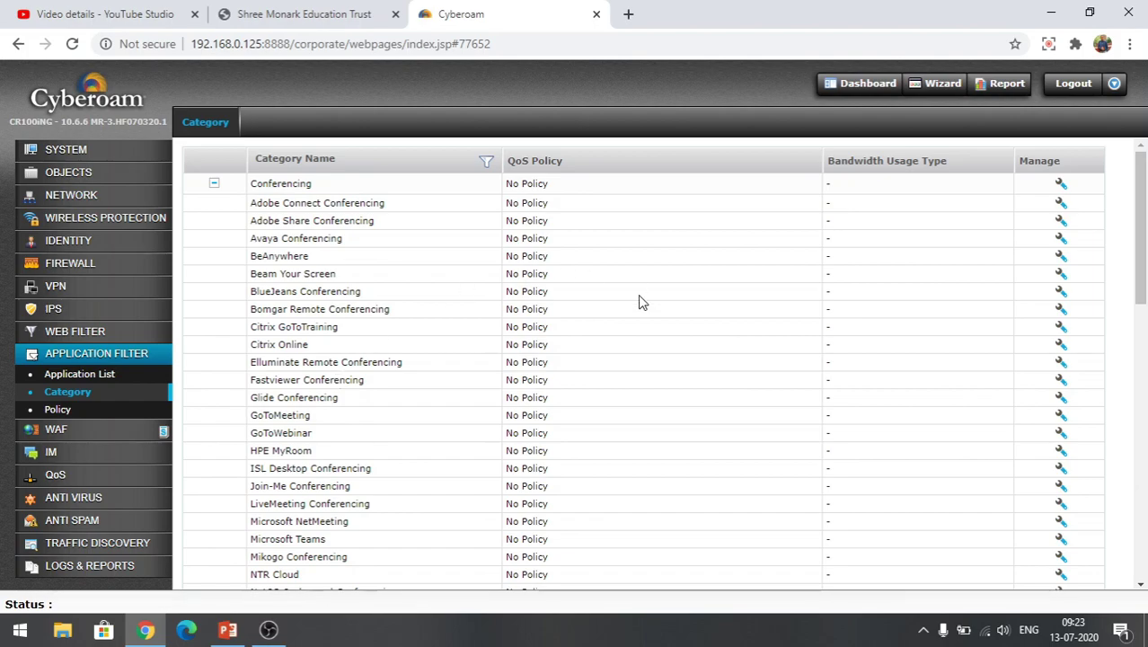
{"action": "scroll", "coordinate": [449, 429], "scroll_direction": "down", "scroll_amount": 3}
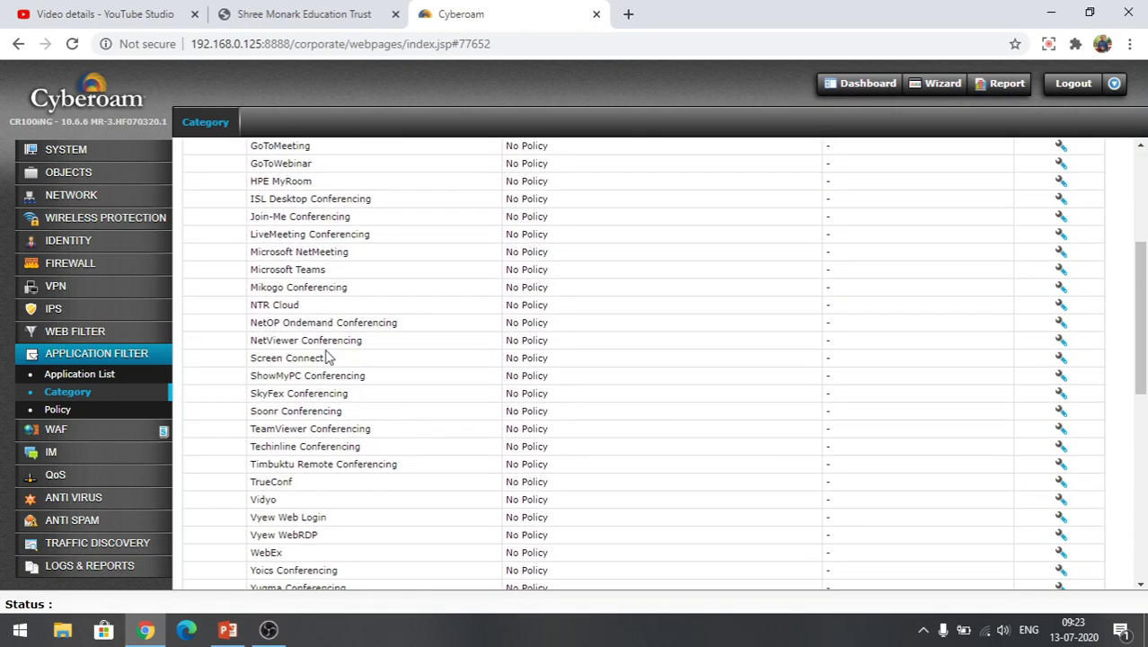
{"action": "scroll", "coordinate": [328, 358], "scroll_direction": "down", "scroll_amount": 2}
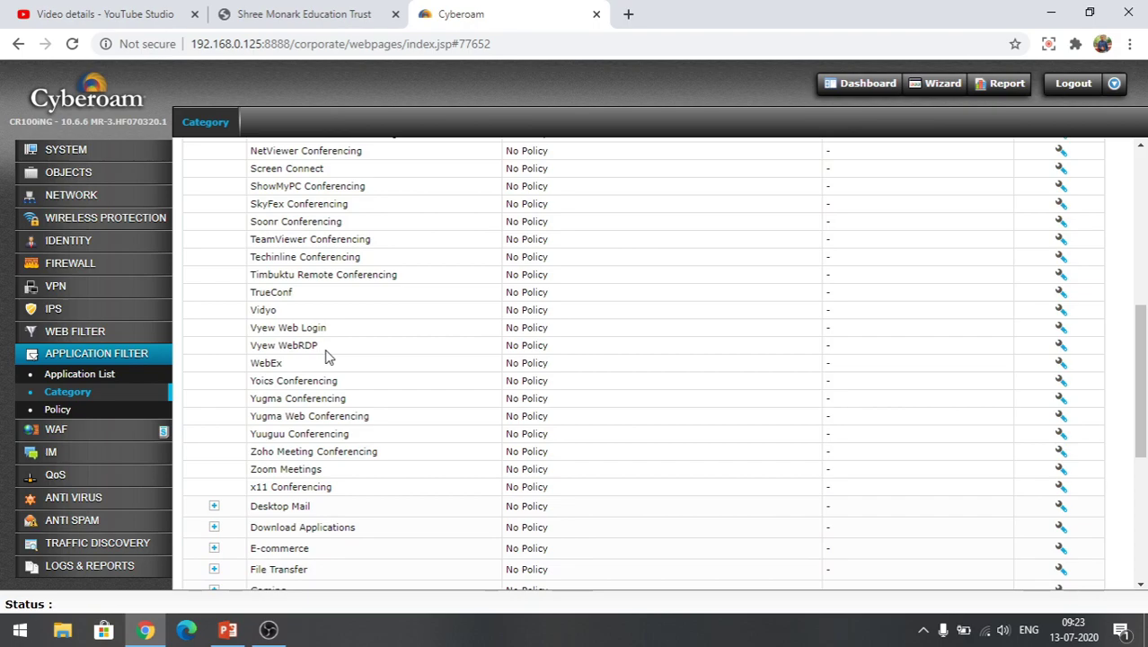
{"action": "scroll", "coordinate": [328, 358], "scroll_direction": "up", "scroll_amount": 4}
{"action": "scroll", "coordinate": [328, 358], "scroll_direction": "down", "scroll_amount": 5}
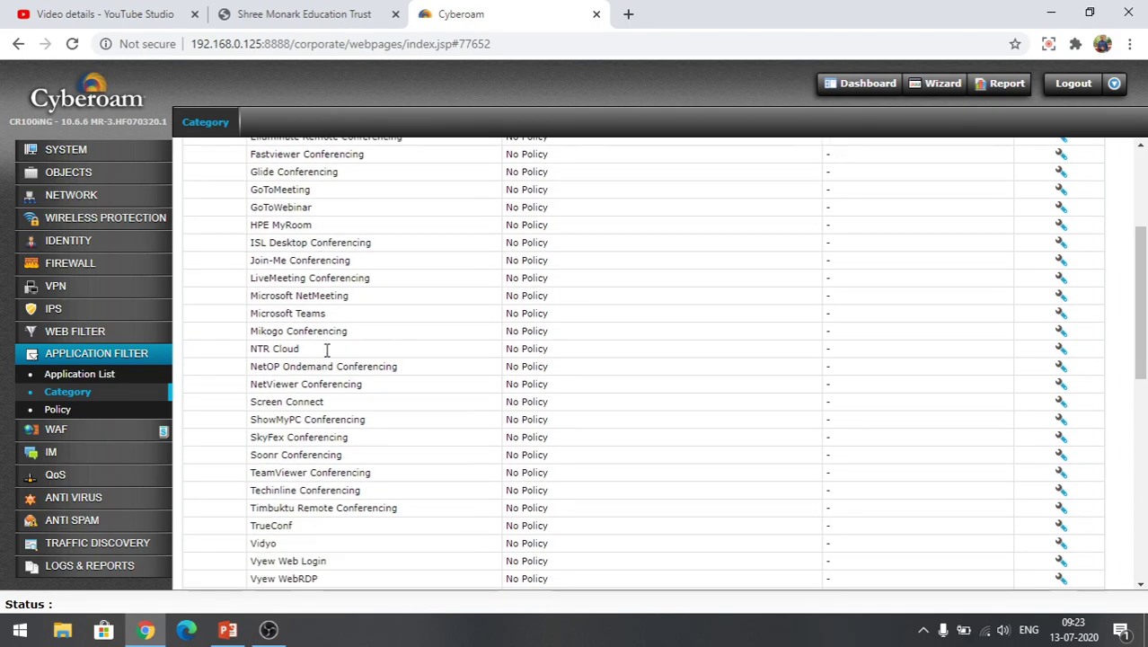
{"action": "double_click", "coordinate": [295, 385]}
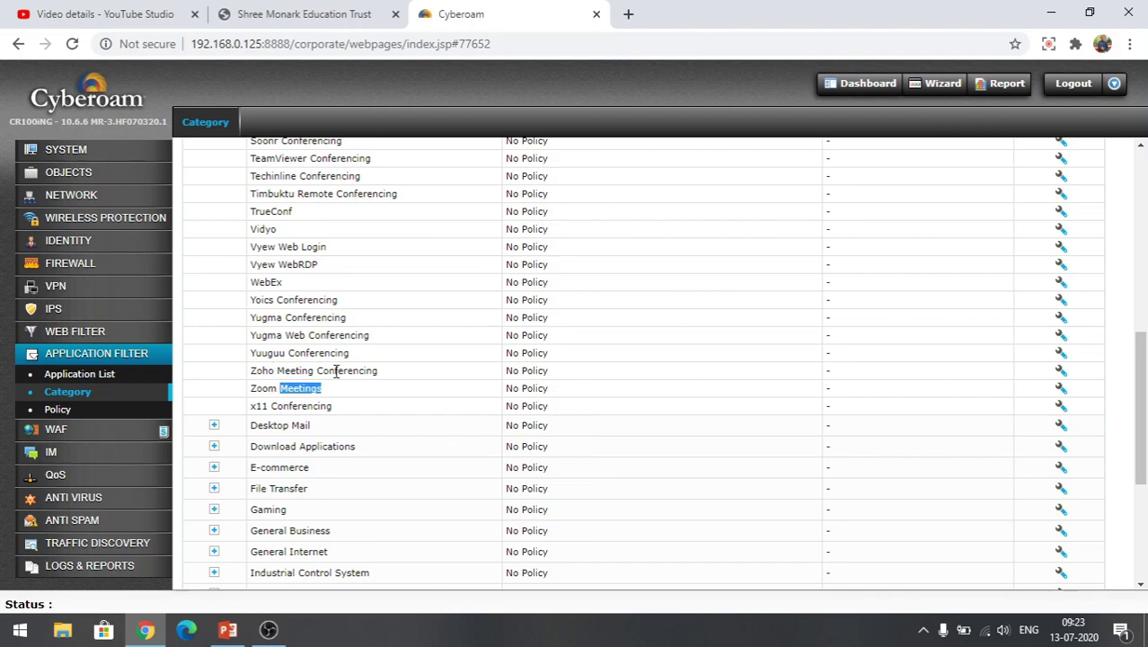
{"action": "scroll", "coordinate": [334, 368], "scroll_direction": "up", "scroll_amount": 10}
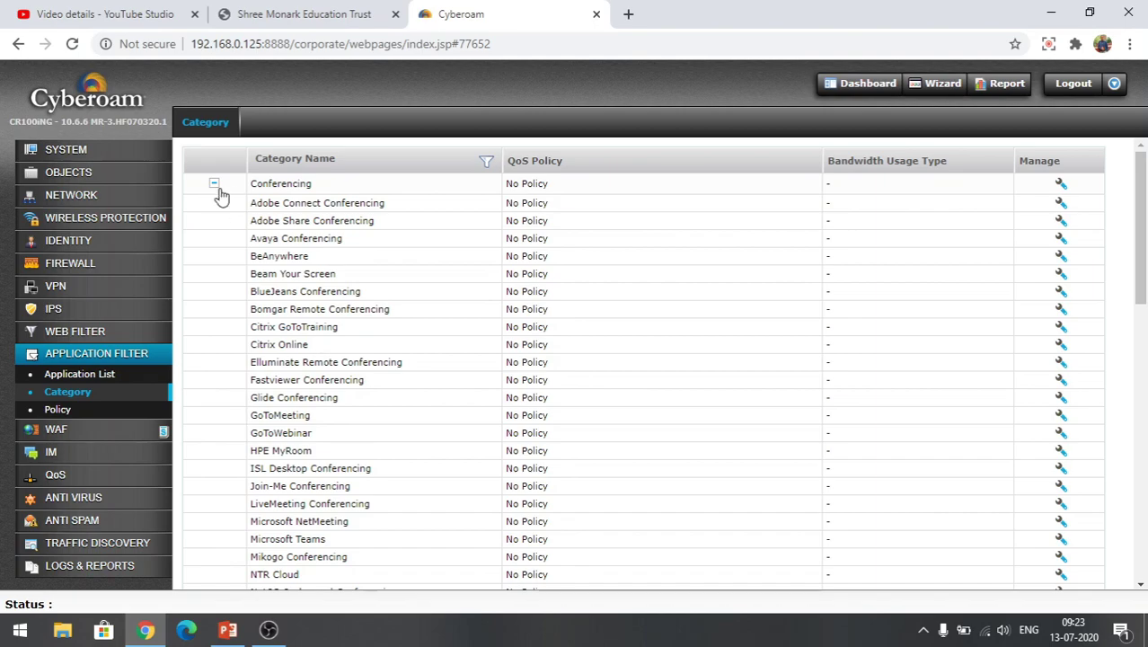
{"action": "left_click", "coordinate": [215, 185]}
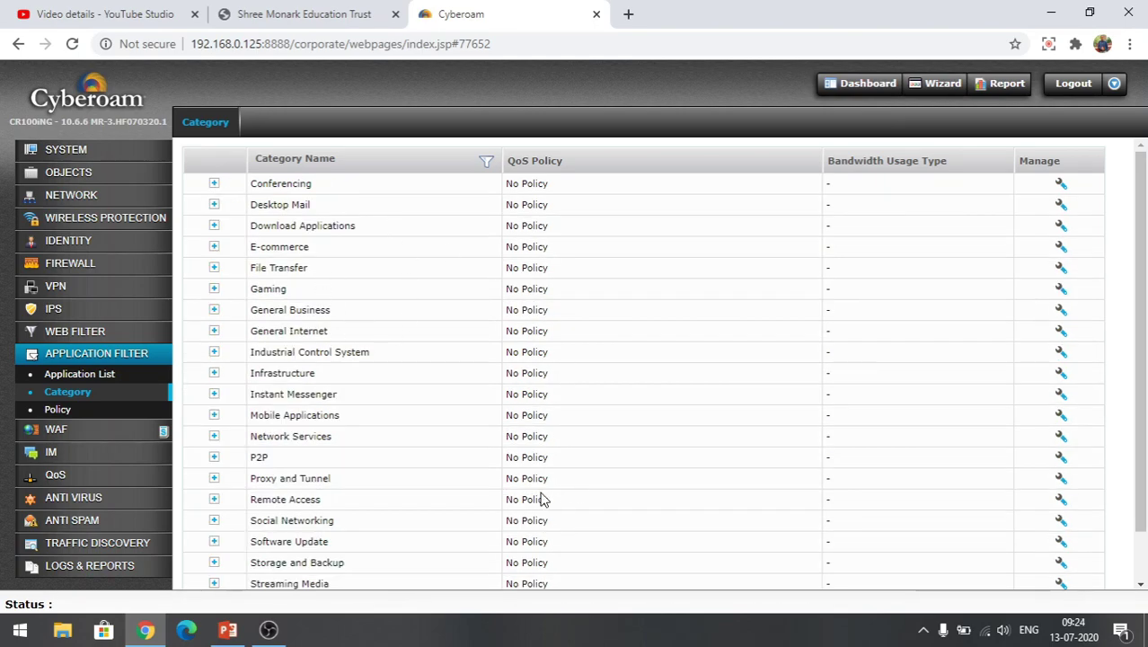
Open a new browser tab and turn on airplane mode to disable Wi-Fi, closing the network settings window.
{"action": "left_click", "coordinate": [628, 14]}
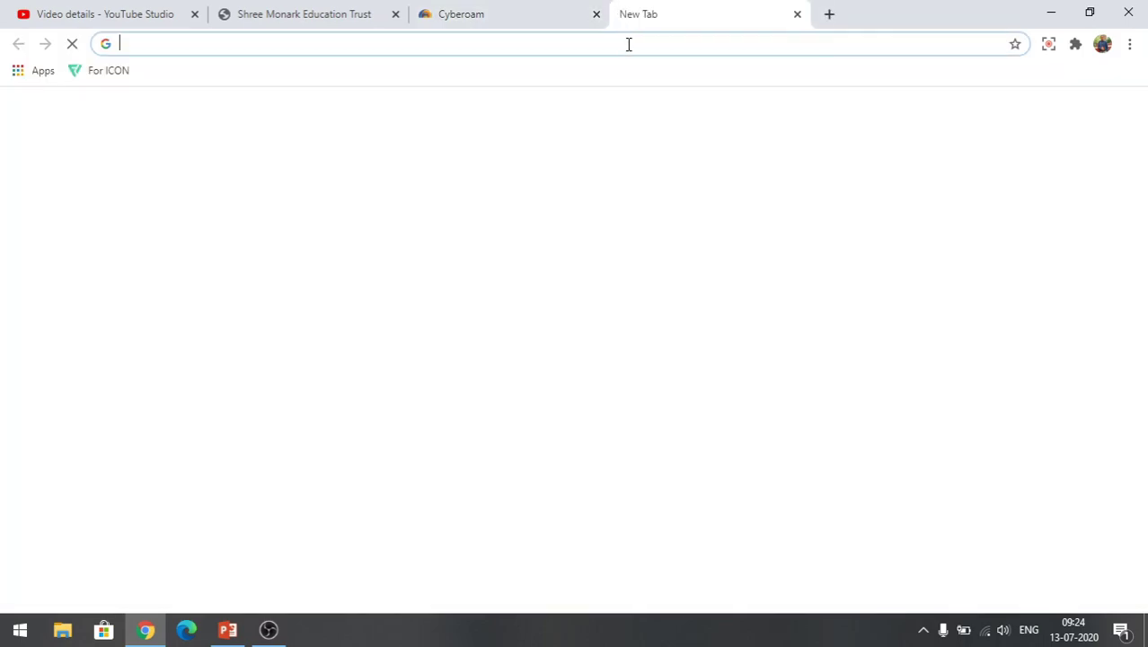
{"action": "left_click", "coordinate": [628, 43]}
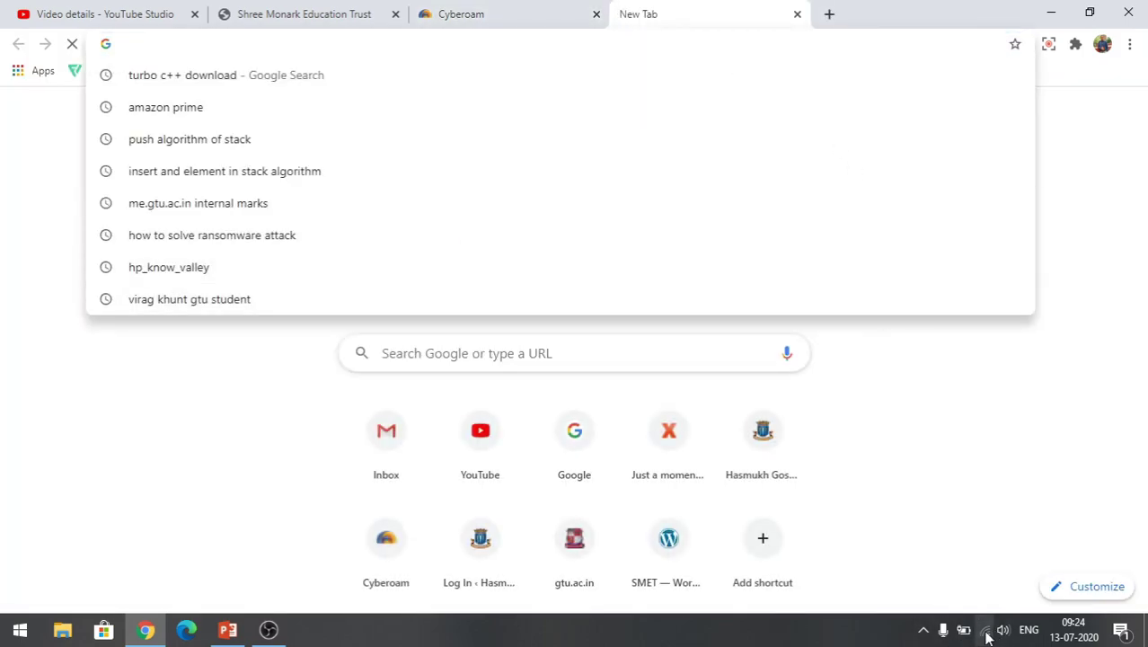
{"action": "left_click", "coordinate": [985, 631]}
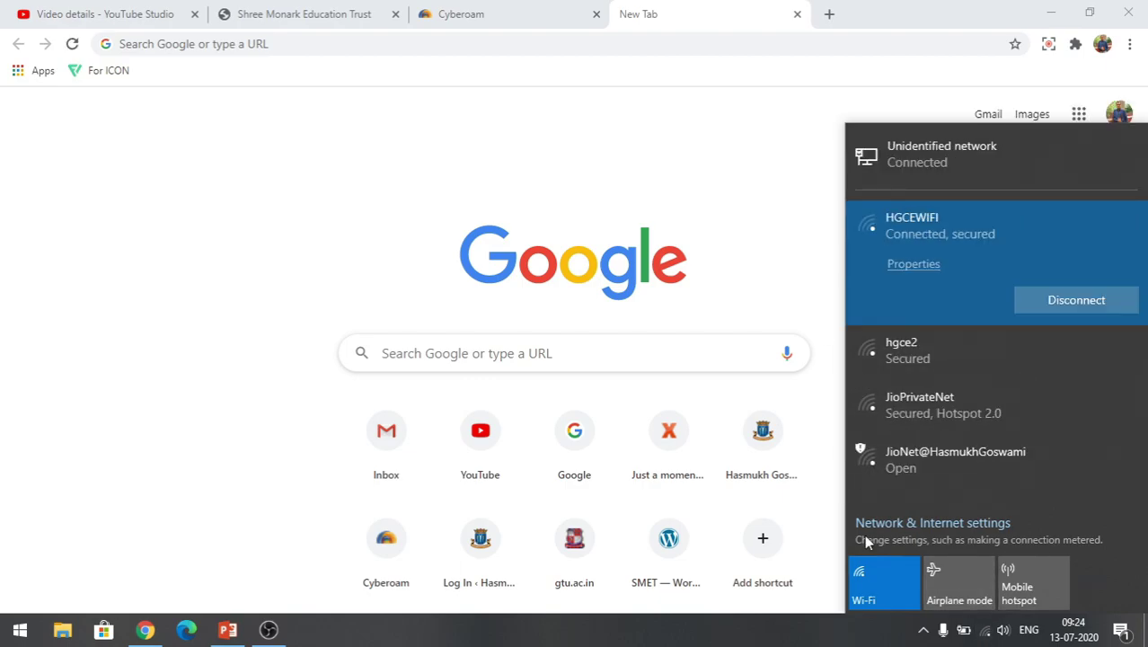
{"action": "key", "text": "XF86RFKill"}
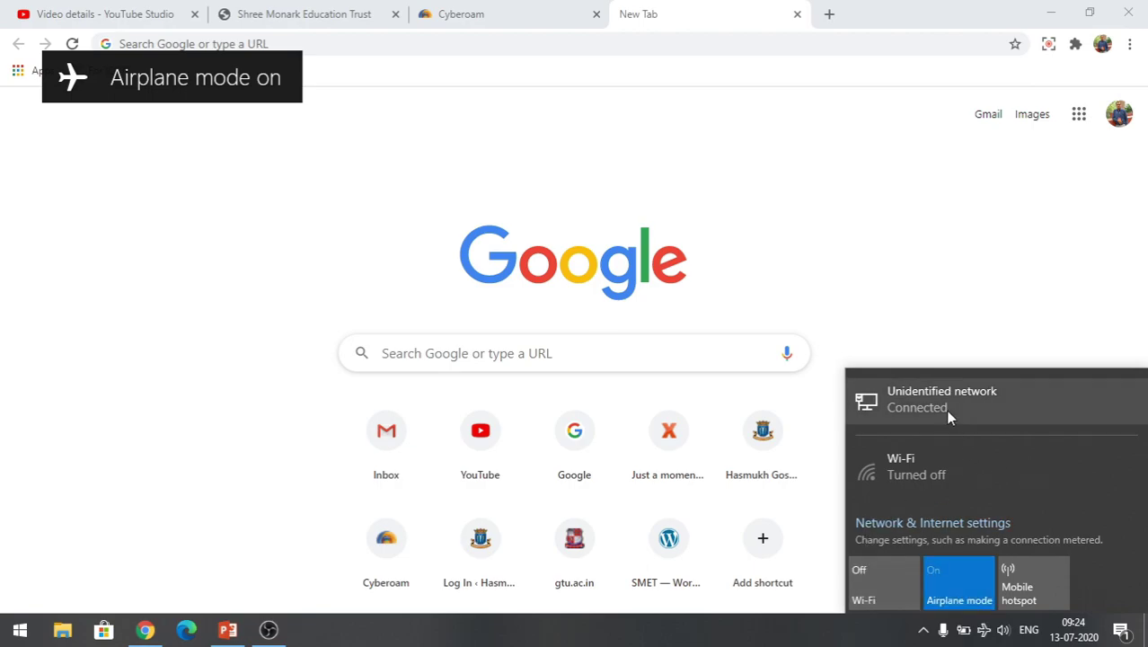
{"action": "left_click", "coordinate": [949, 409]}
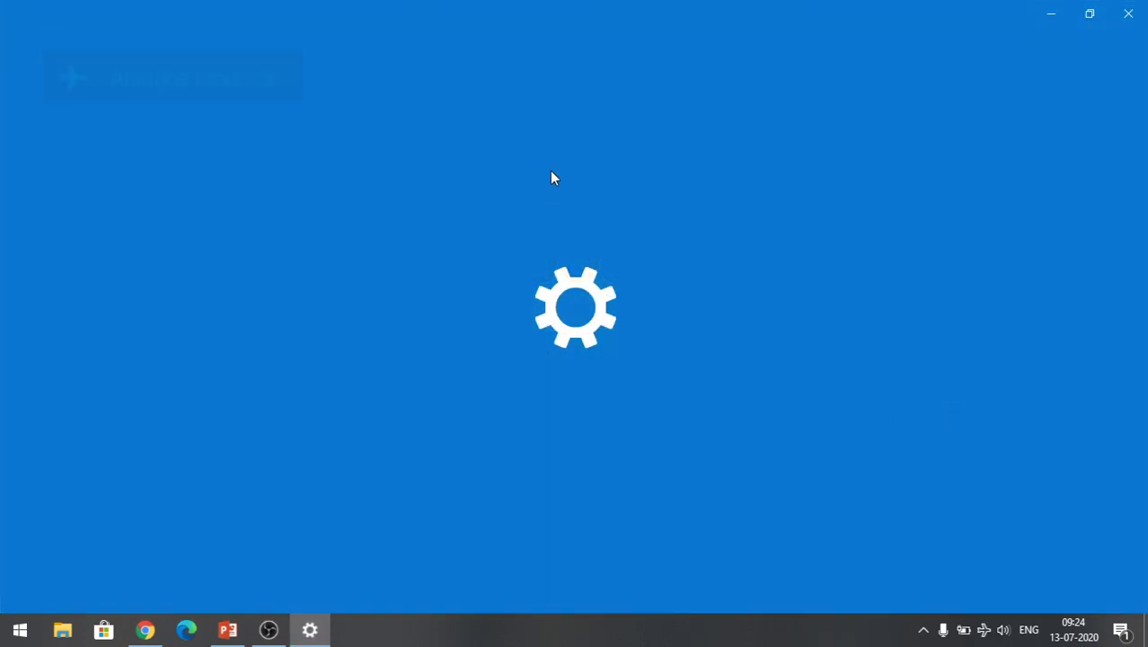
{"action": "left_click", "coordinate": [1128, 14]}
Load google.com in the new tab and close the Shree Monark Education Trust login tab.
{"action": "left_click", "coordinate": [731, 43]}
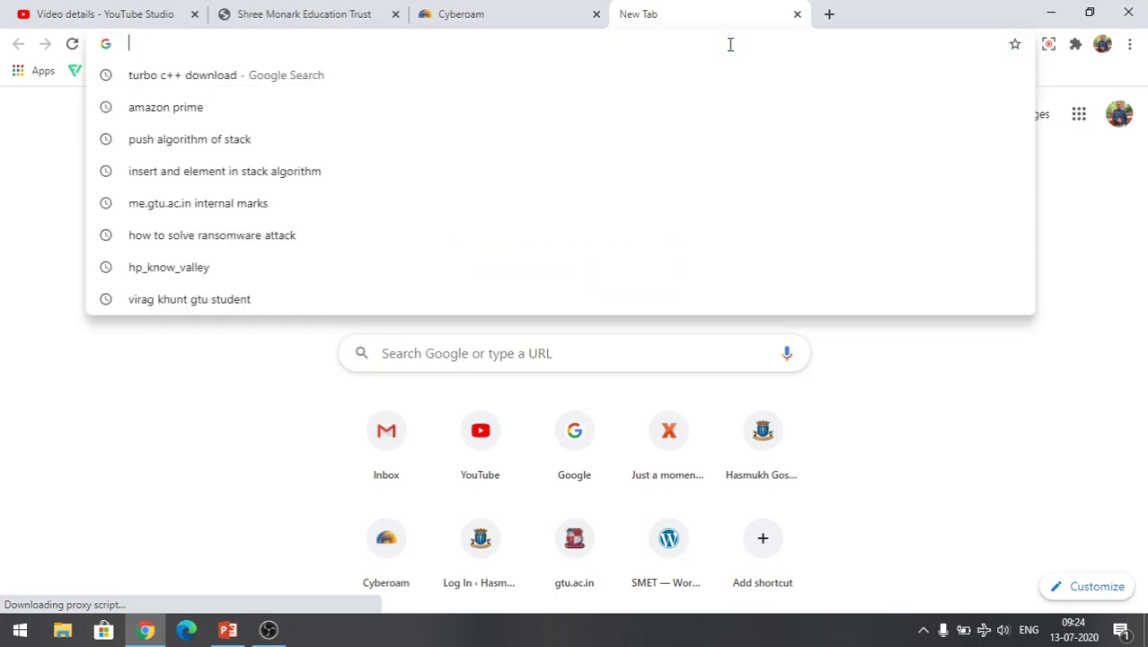
{"action": "type", "text": "goog"}
{"action": "key", "text": "Return"}
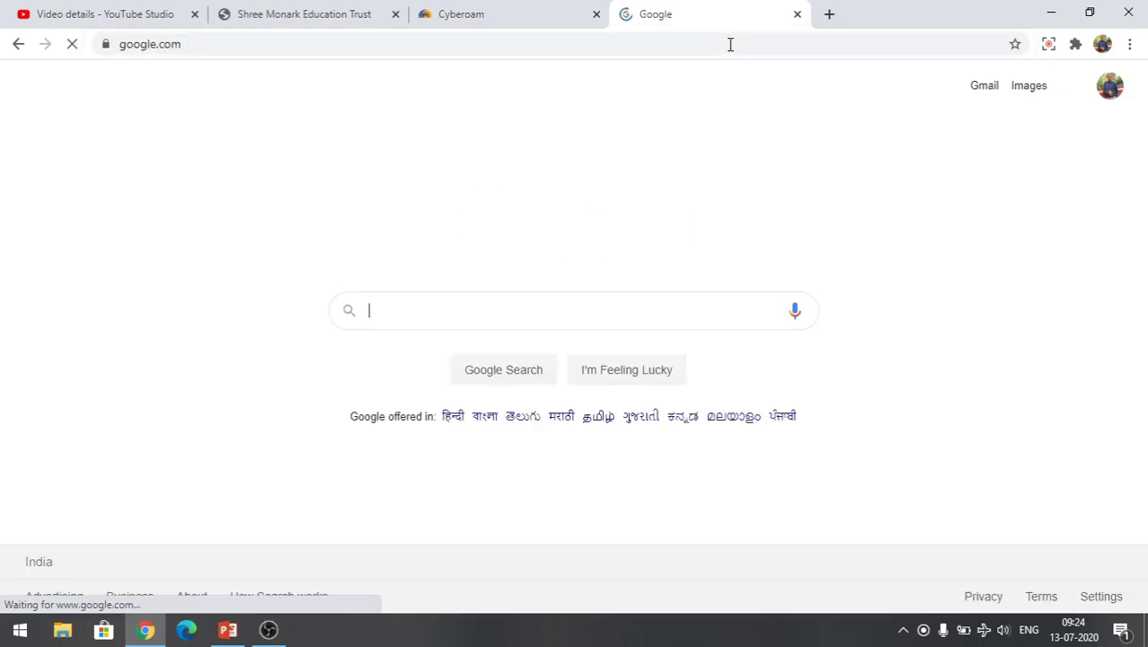
{"action": "left_click", "coordinate": [344, 11]}
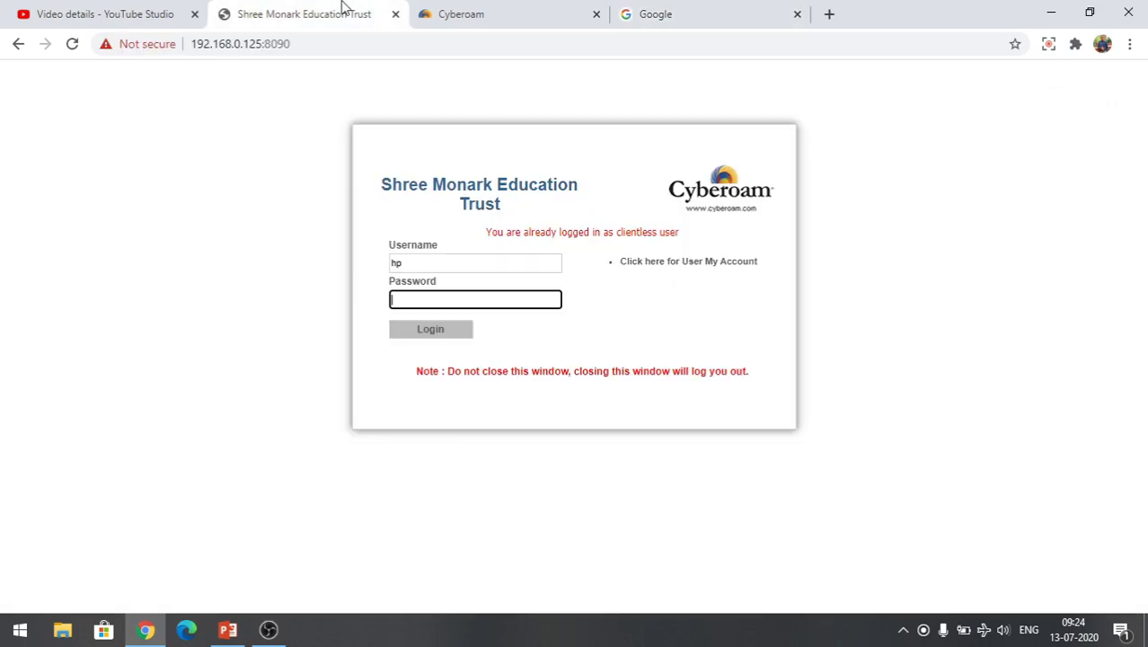
{"action": "left_click", "coordinate": [395, 14]}
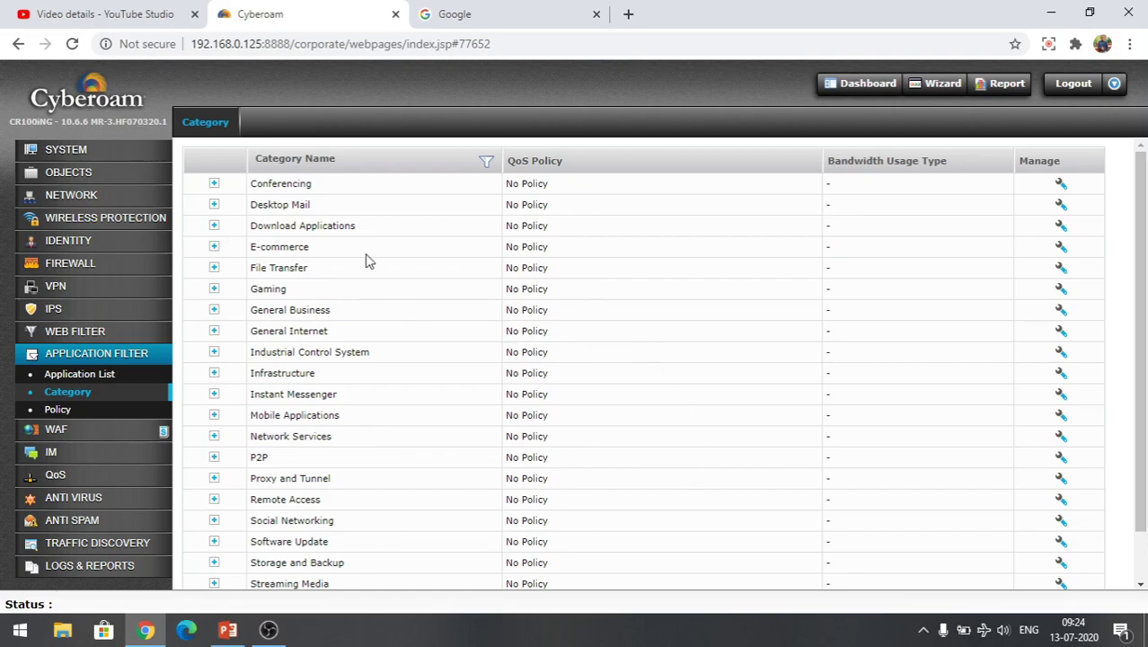
Examine the applications in the Download Applications category, highlighting the Youtube Downloader entry, and collapse the category.
{"action": "left_click", "coordinate": [213, 226]}
{"action": "scroll", "coordinate": [416, 357], "scroll_direction": "down", "scroll_amount": 1}
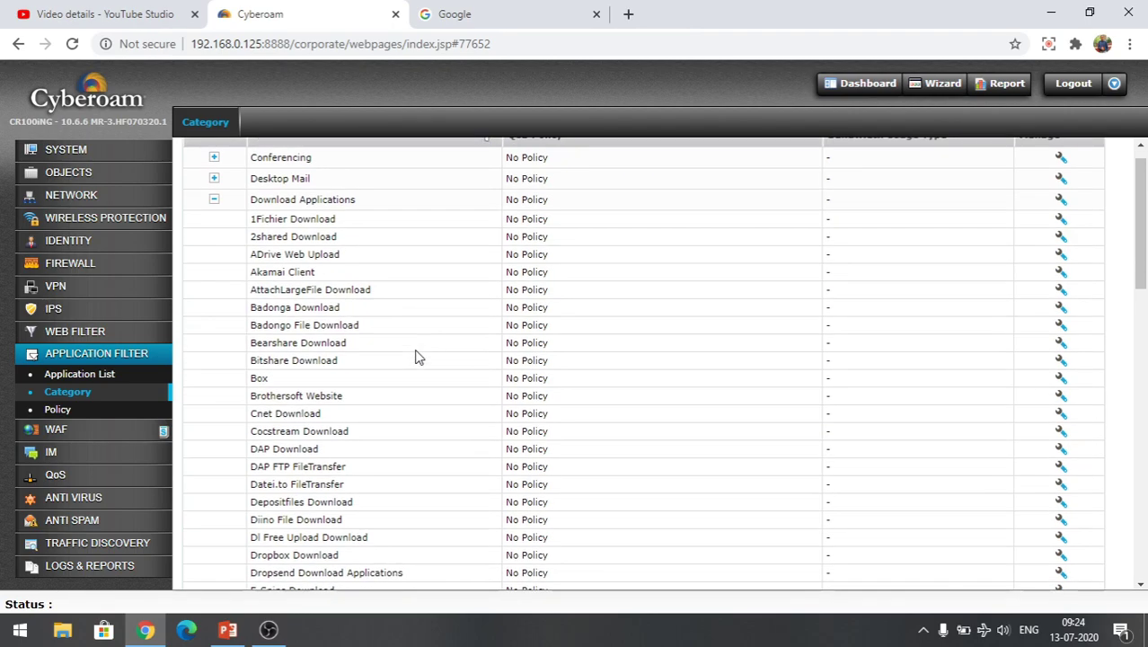
{"action": "scroll", "coordinate": [416, 356], "scroll_direction": "down", "scroll_amount": 3}
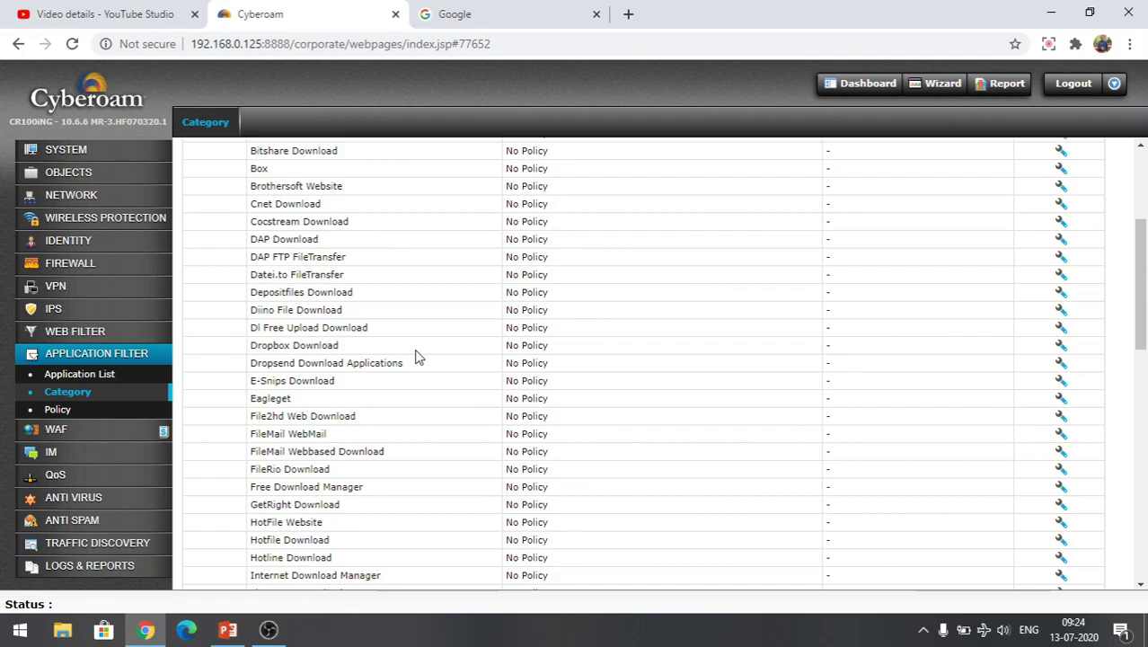
{"action": "scroll", "coordinate": [457, 474], "scroll_direction": "down", "scroll_amount": 3}
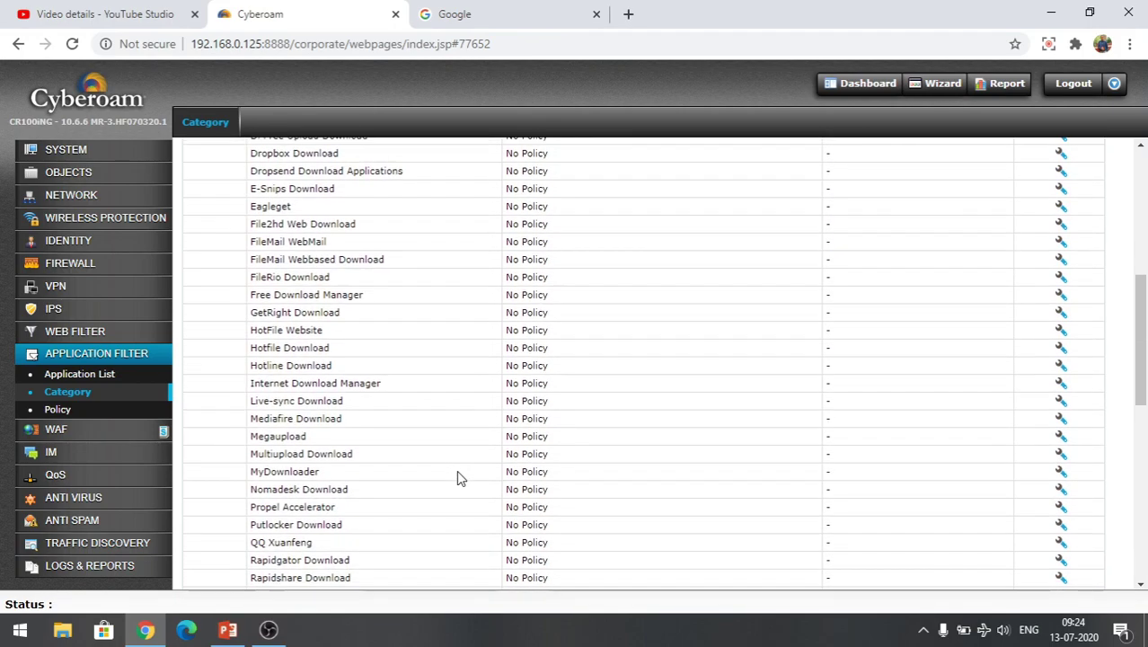
{"action": "scroll", "coordinate": [457, 474], "scroll_direction": "down", "scroll_amount": 6}
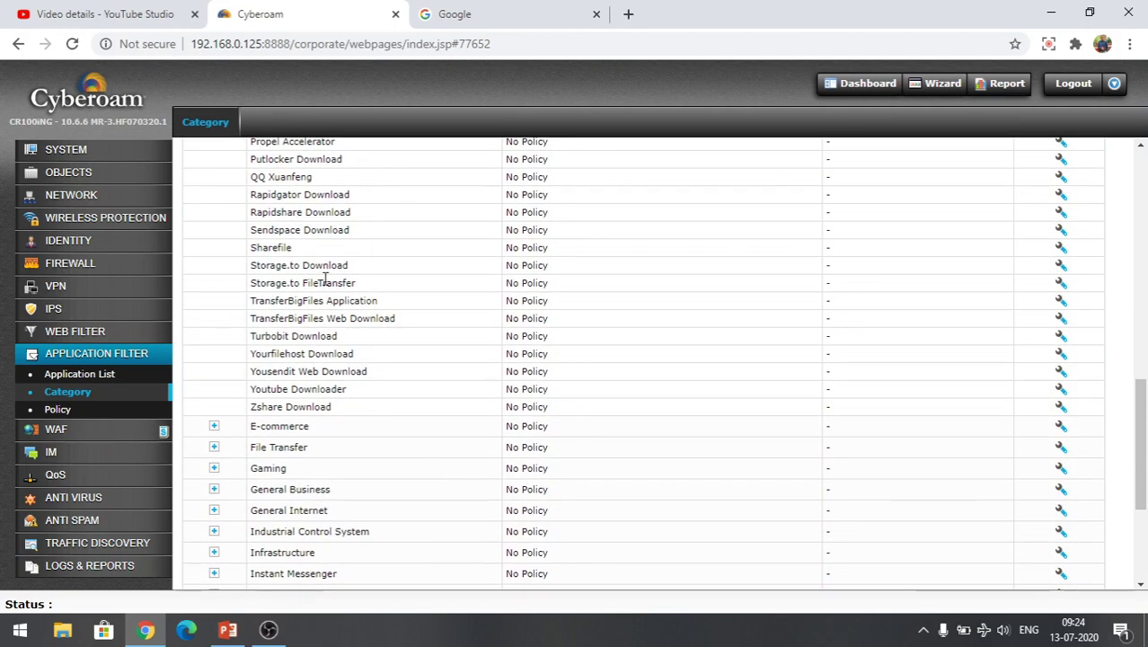
{"action": "triple_click", "coordinate": [298, 393]}
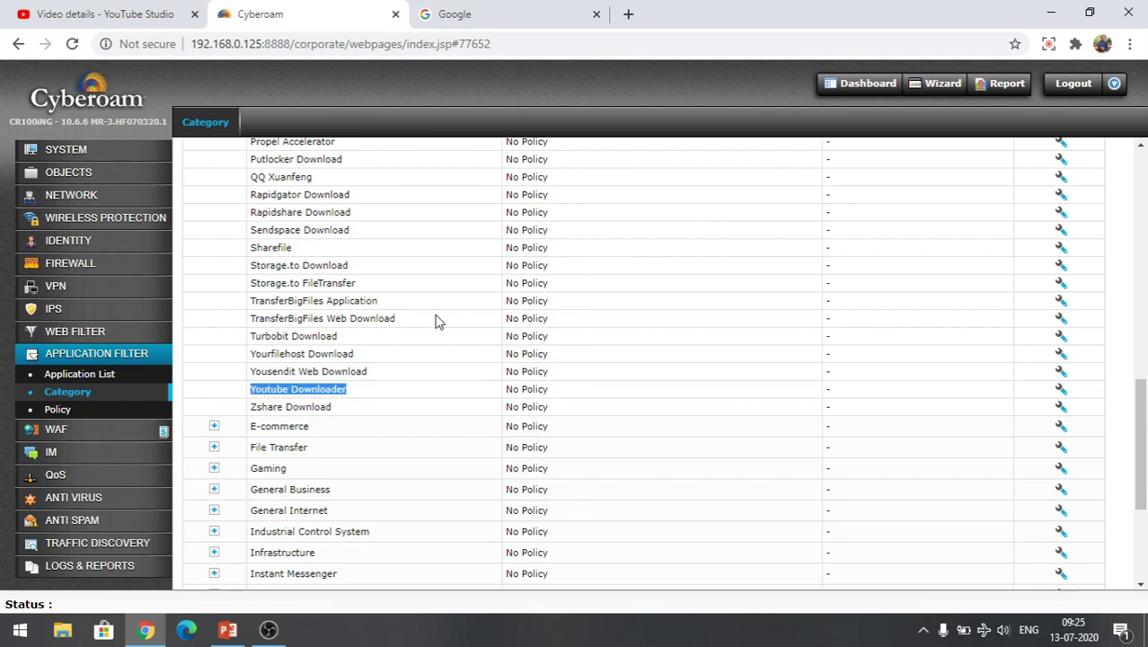
{"action": "scroll", "coordinate": [438, 321], "scroll_direction": "up", "scroll_amount": 10}
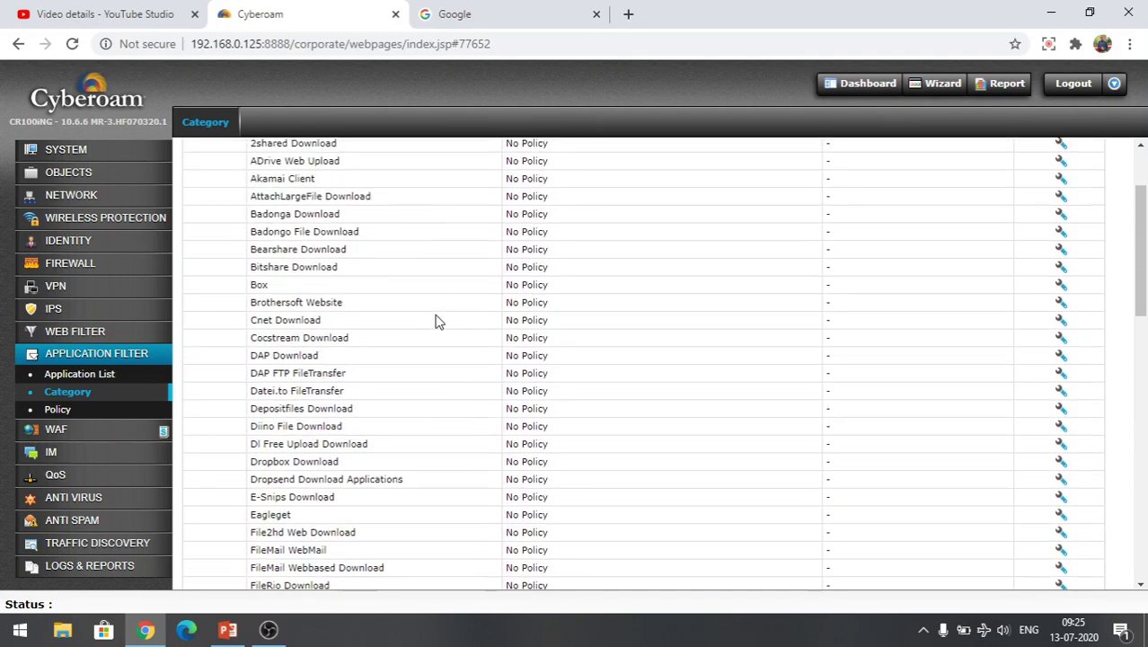
{"action": "scroll", "coordinate": [438, 322], "scroll_direction": "up", "scroll_amount": 2}
{"action": "left_click", "coordinate": [214, 226]}
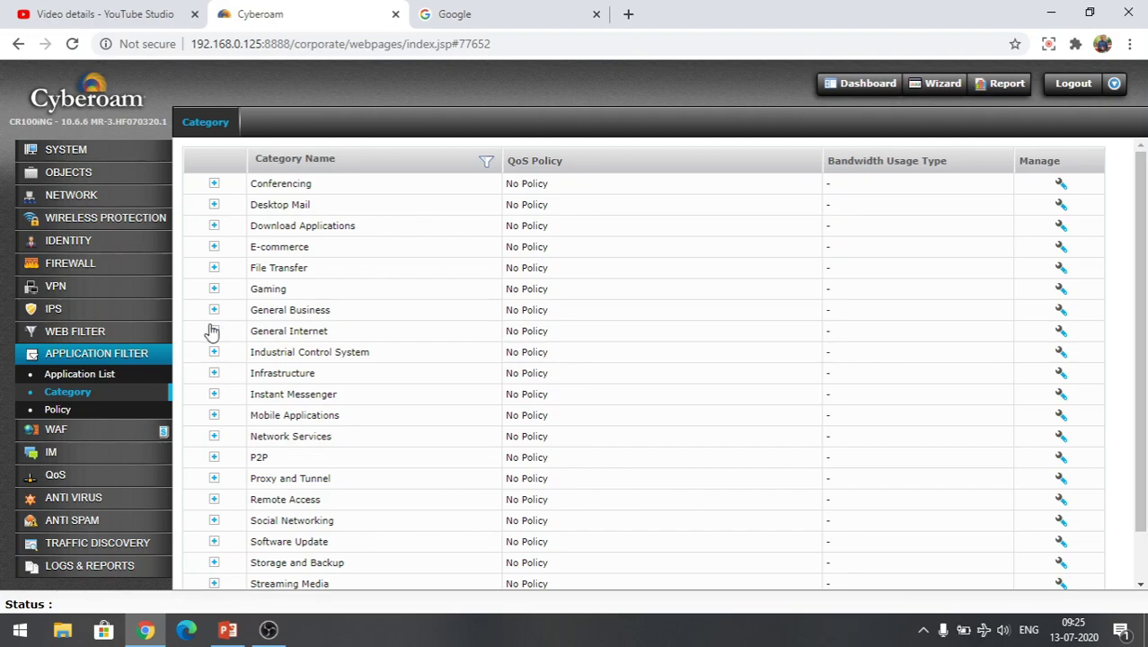
Open the Application_Accounts policy from the Application Filter policies and examine its application rules, criteria and actions.
{"action": "left_click", "coordinate": [56, 411]}
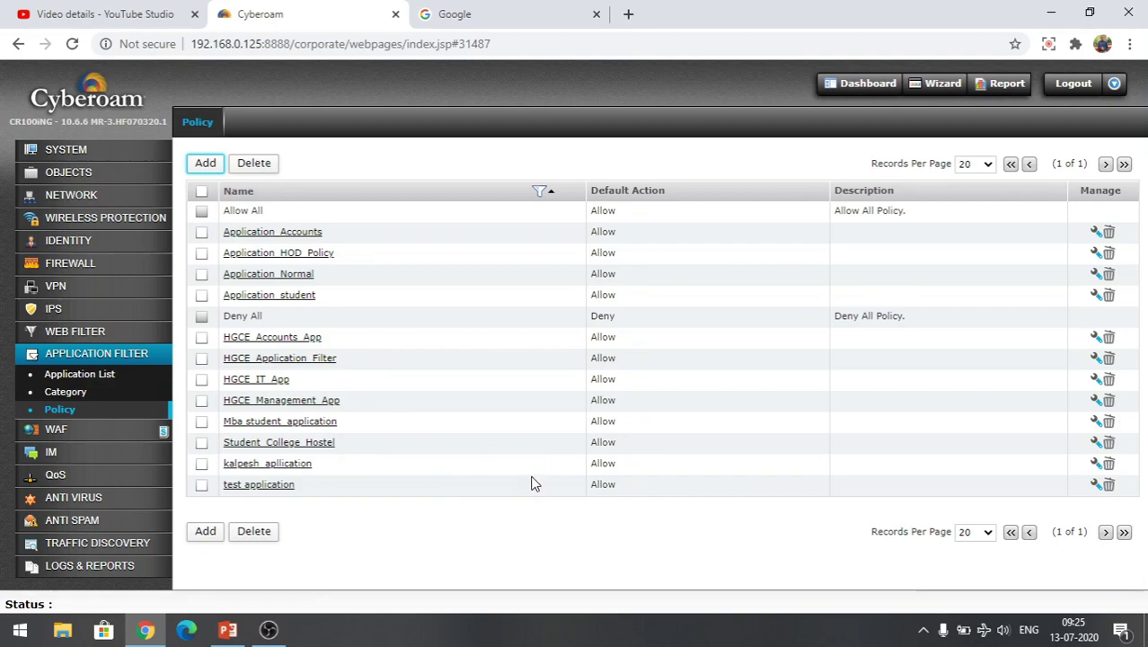
{"action": "left_click", "coordinate": [273, 235]}
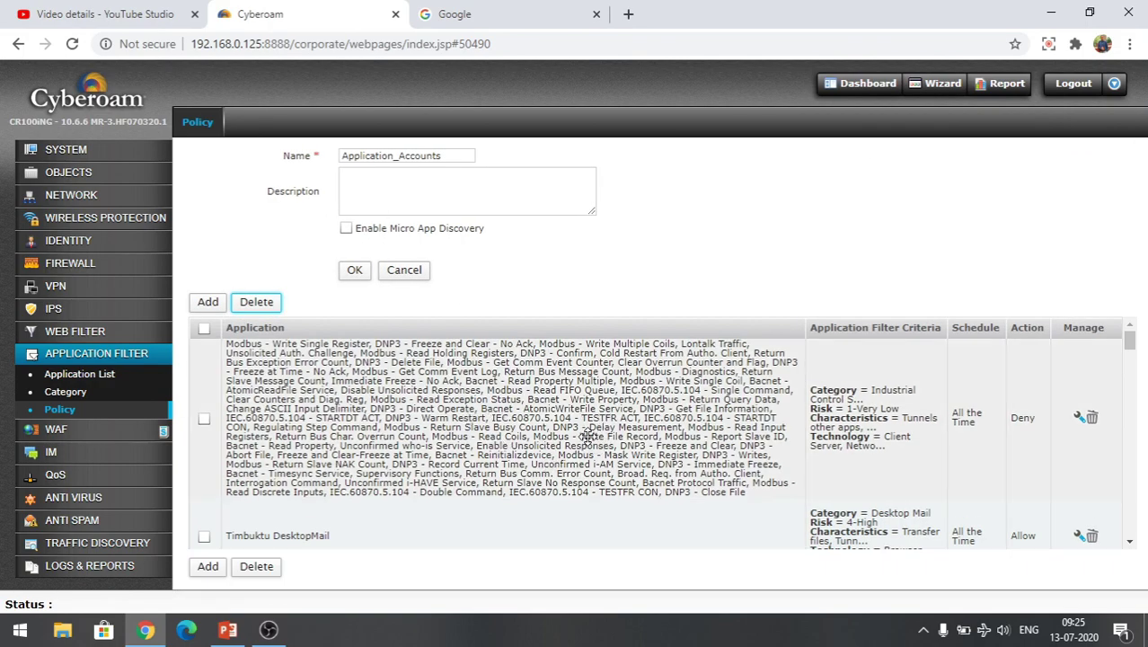
{"action": "scroll", "coordinate": [588, 435], "scroll_direction": "down", "scroll_amount": 2}
{"action": "scroll", "coordinate": [588, 436], "scroll_direction": "up", "scroll_amount": 1}
{"action": "scroll", "coordinate": [588, 436], "scroll_direction": "down", "scroll_amount": 1}
{"action": "scroll", "coordinate": [588, 436], "scroll_direction": "down", "scroll_amount": 3}
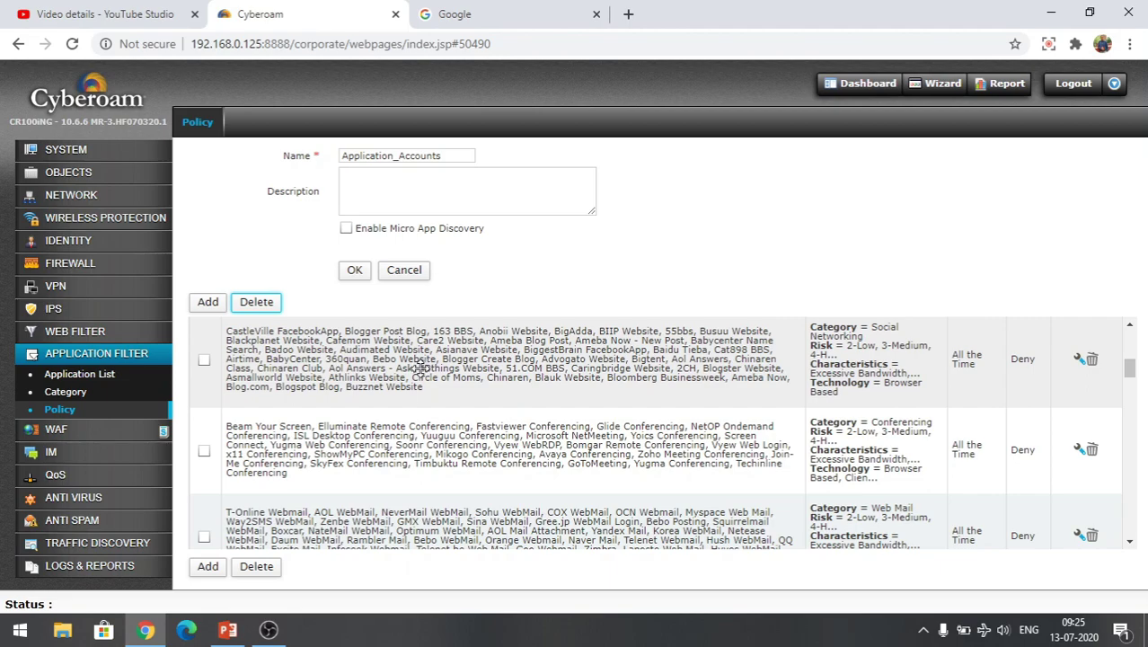
Examine the criteria and the remaining application rules of the Application_Accounts policy, and highlight the policy name.
{"action": "mouse_move", "coordinate": [854, 348]}
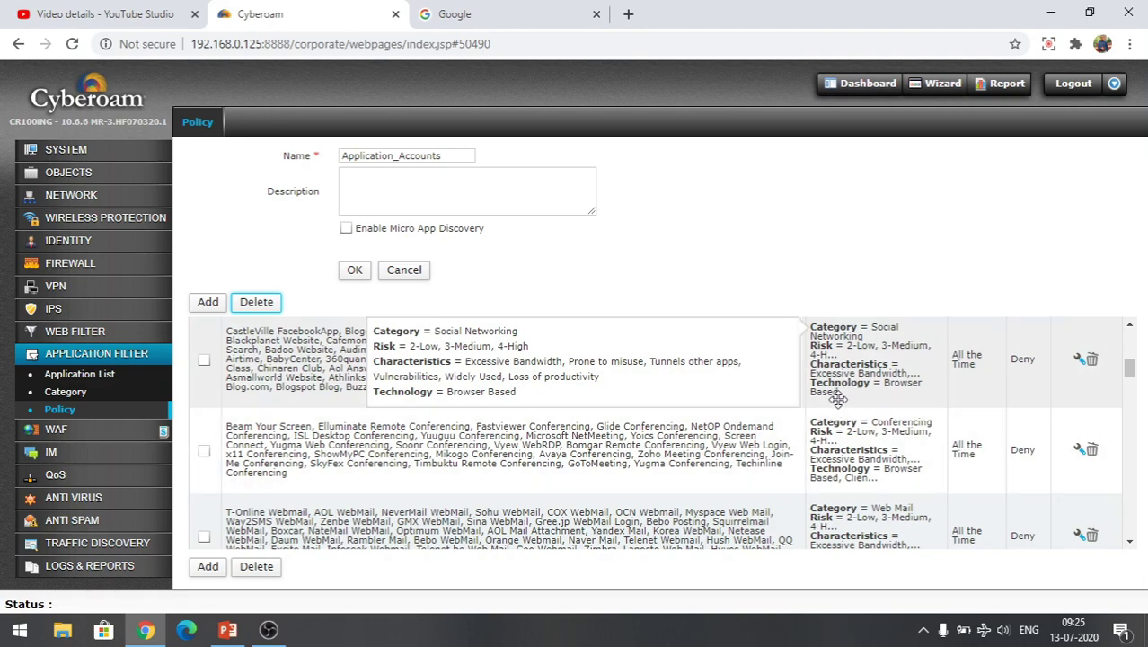
{"action": "scroll", "coordinate": [554, 415], "scroll_direction": "down", "scroll_amount": 10}
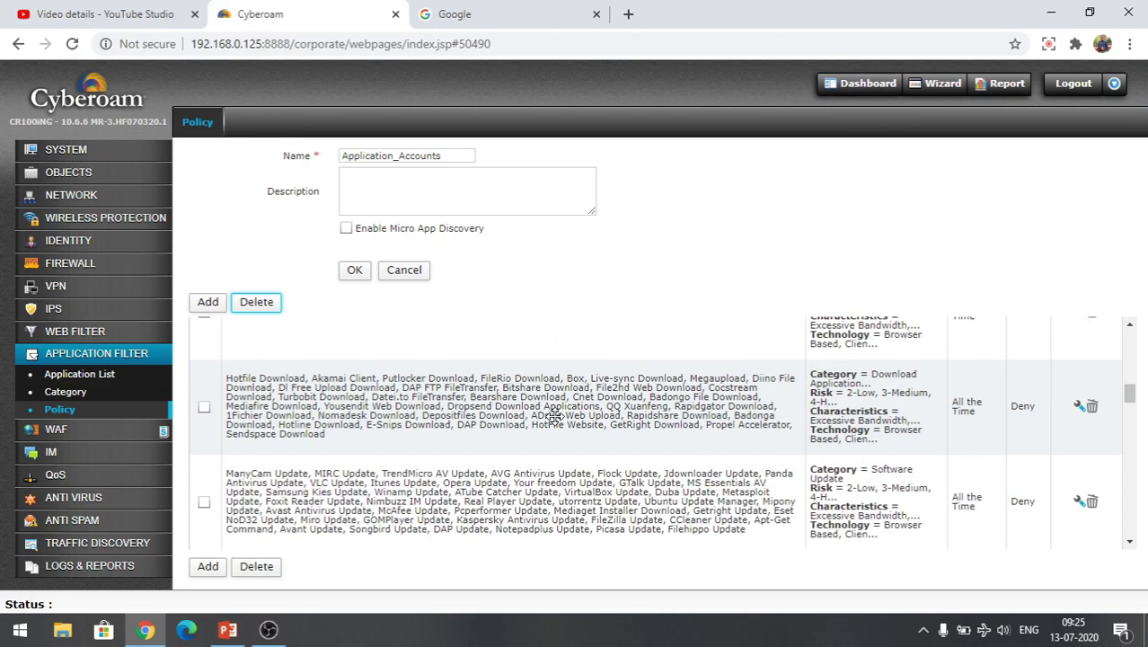
{"action": "scroll", "coordinate": [554, 415], "scroll_direction": "down", "scroll_amount": 10}
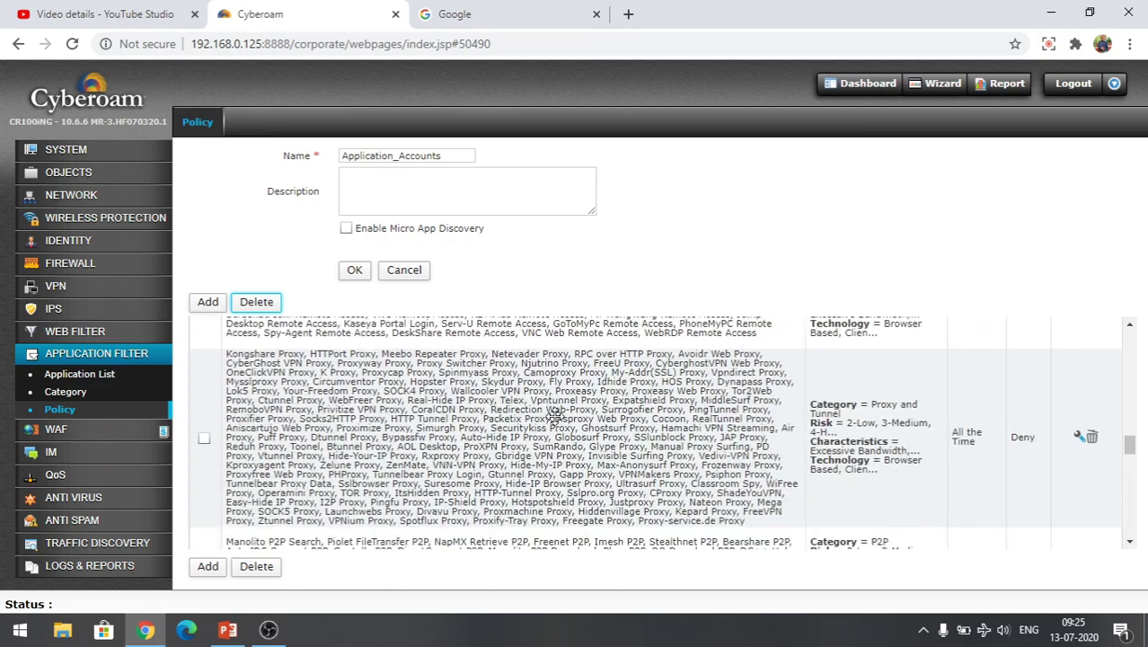
{"action": "scroll", "coordinate": [555, 415], "scroll_direction": "down", "scroll_amount": 8}
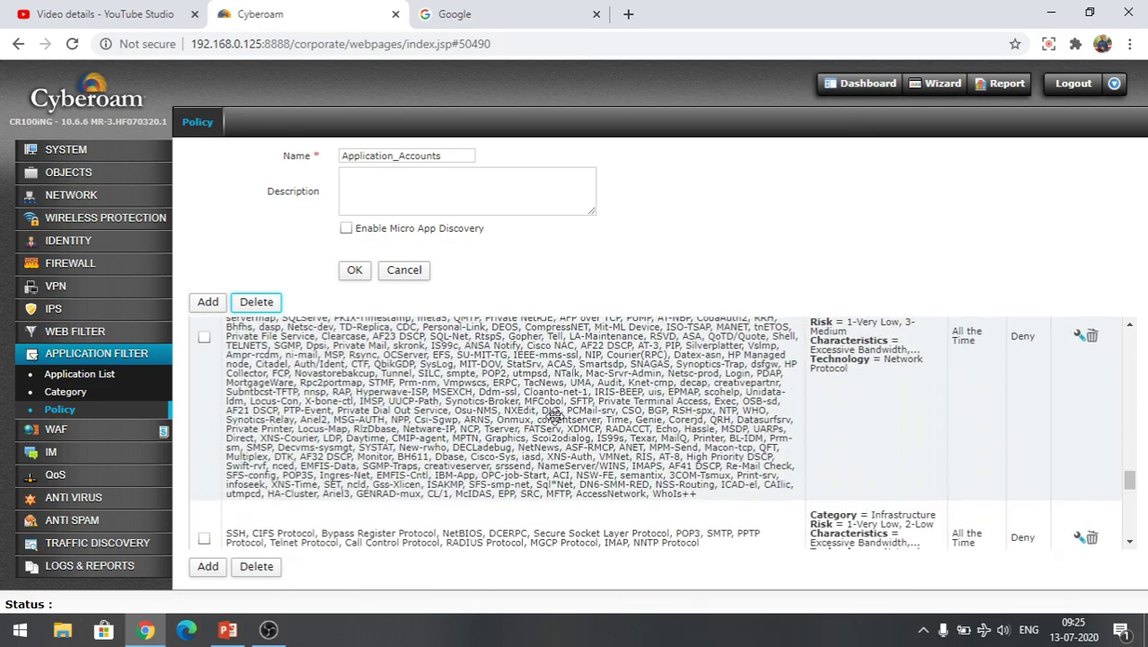
{"action": "double_click", "coordinate": [372, 155]}
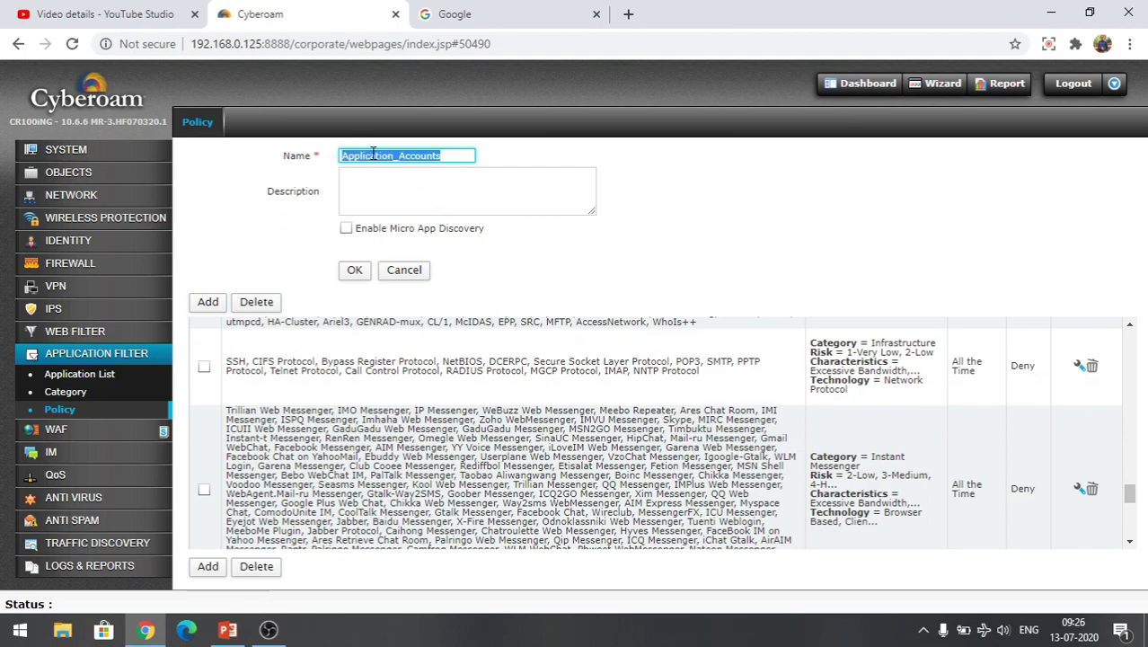
Open the first user's record from the Identity users list and examine its policy assignments, highlighting the Web Filter label.
{"action": "left_click", "coordinate": [79, 246]}
{"action": "left_click", "coordinate": [67, 295]}
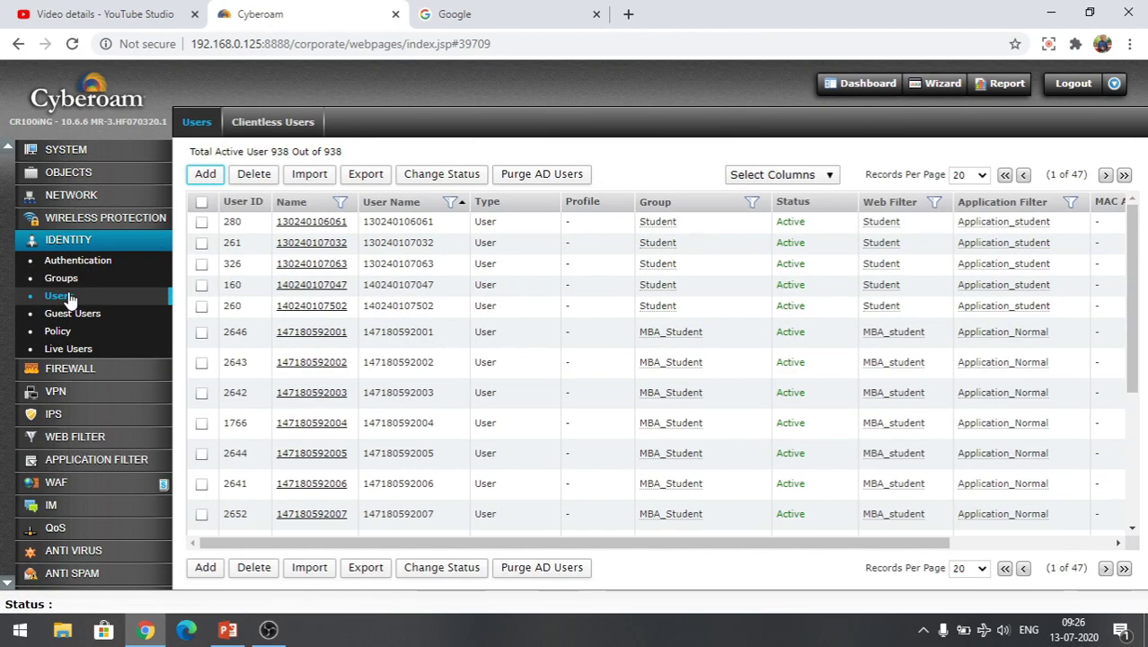
{"action": "left_click", "coordinate": [315, 224]}
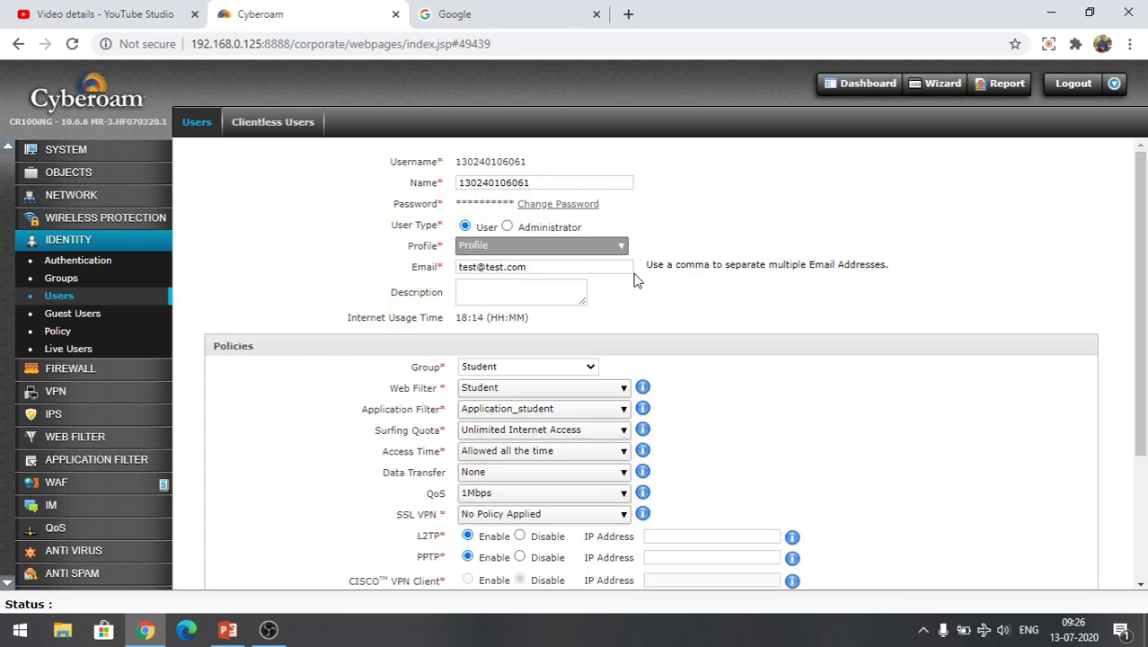
{"action": "scroll", "coordinate": [706, 336], "scroll_direction": "down", "scroll_amount": 3}
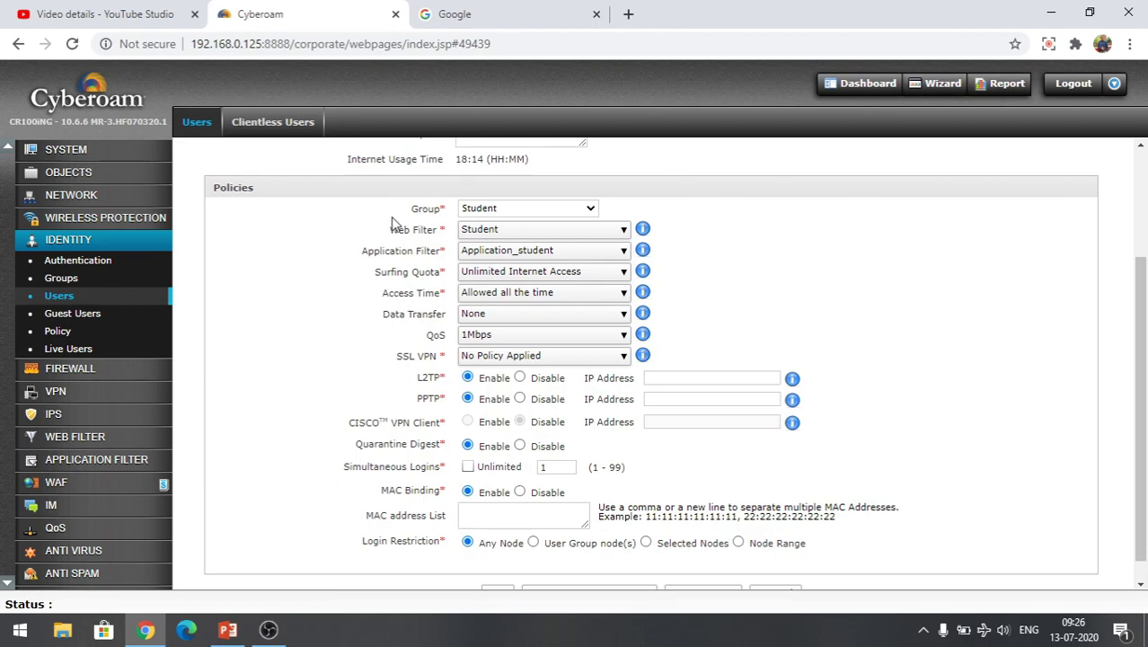
{"action": "left_click_drag", "start_coordinate": [390, 231], "coordinate": [442, 230]}
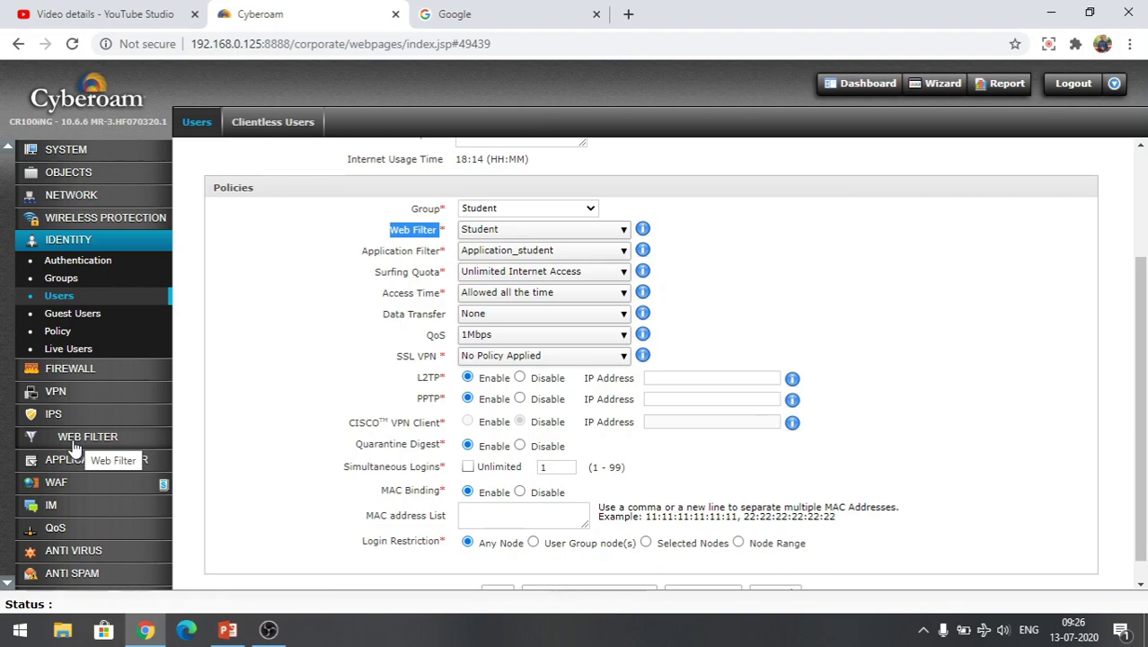
Highlight the user's name and show the available Application Filter policies for this user, highlighting Application_Accounts.
{"action": "scroll", "coordinate": [474, 325], "scroll_direction": "up", "scroll_amount": 3}
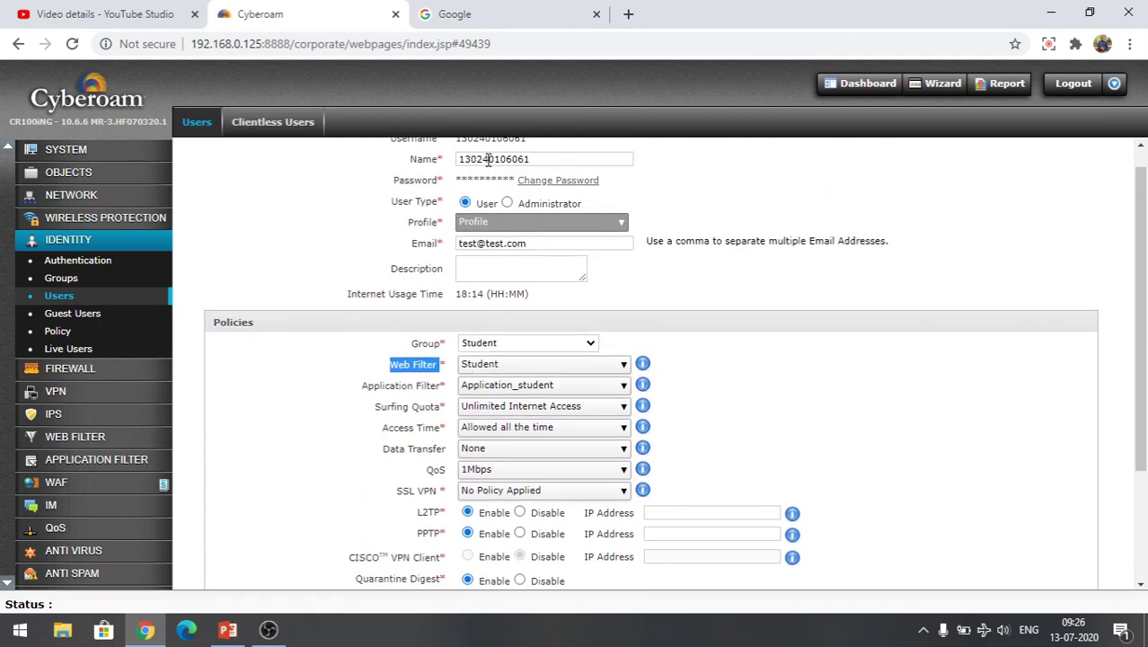
{"action": "double_click", "coordinate": [486, 160]}
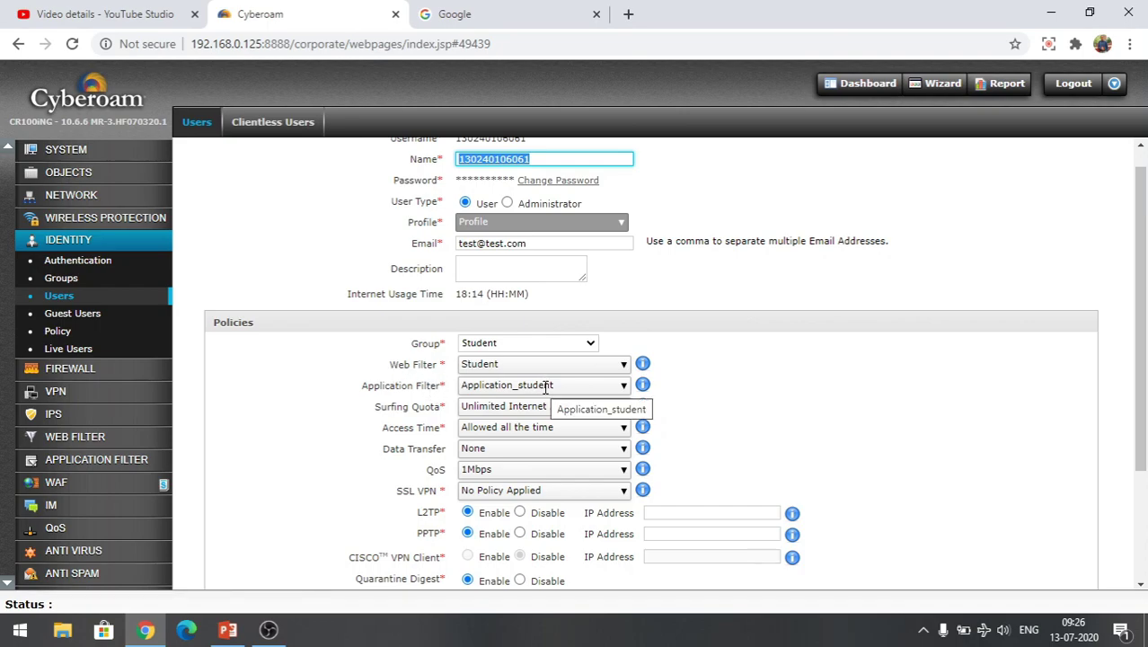
{"action": "left_click", "coordinate": [623, 386]}
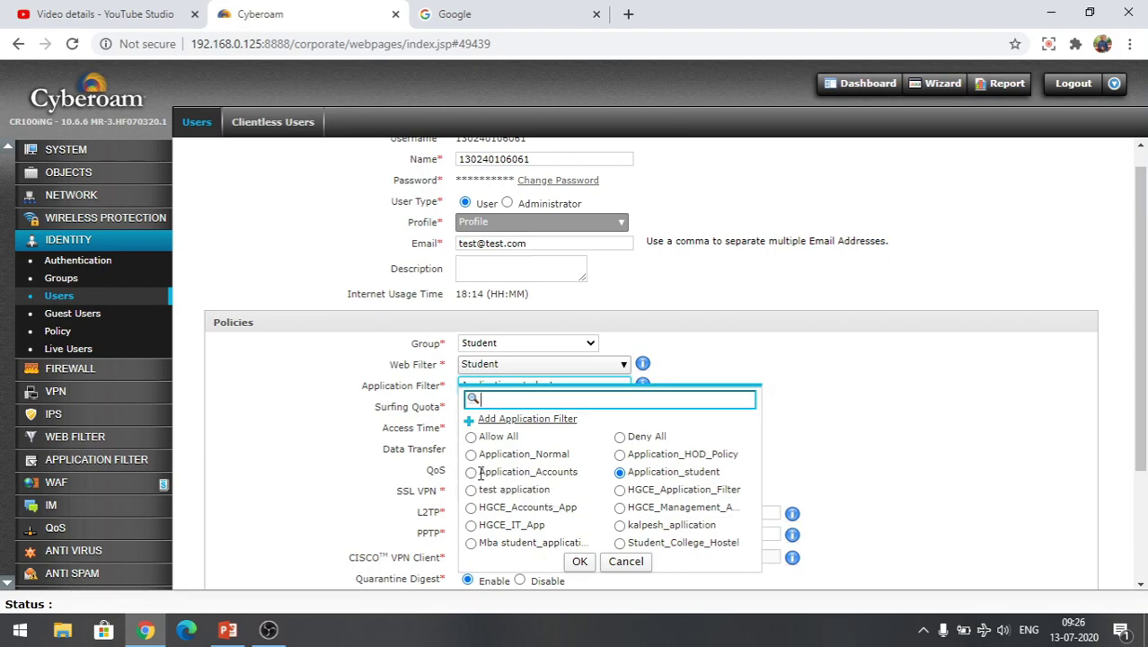
{"action": "left_click_drag", "start_coordinate": [481, 471], "coordinate": [577, 485]}
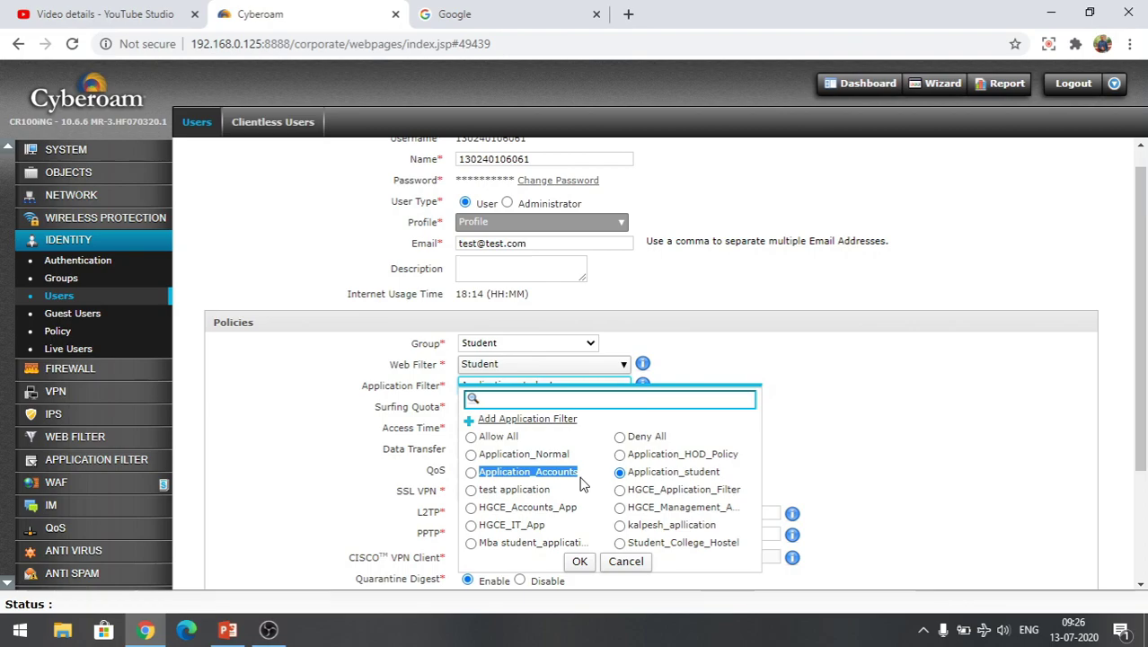
Return to the Application Filter policy list and review the existing policies.
{"action": "left_click", "coordinate": [84, 467]}
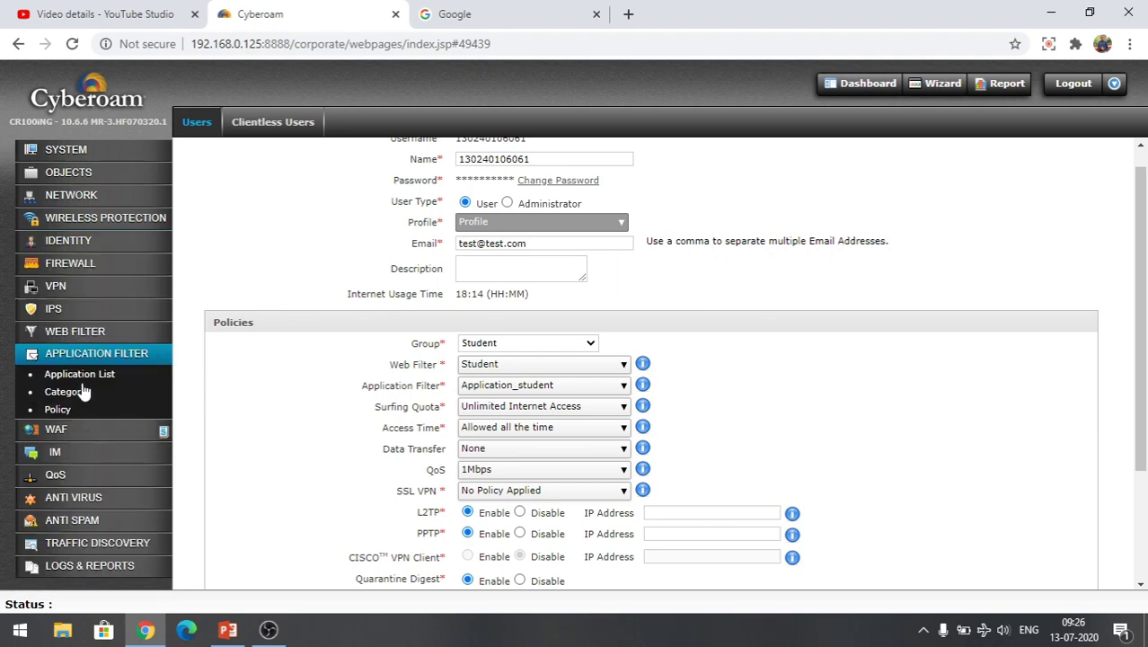
{"action": "right_click", "coordinate": [63, 412]}
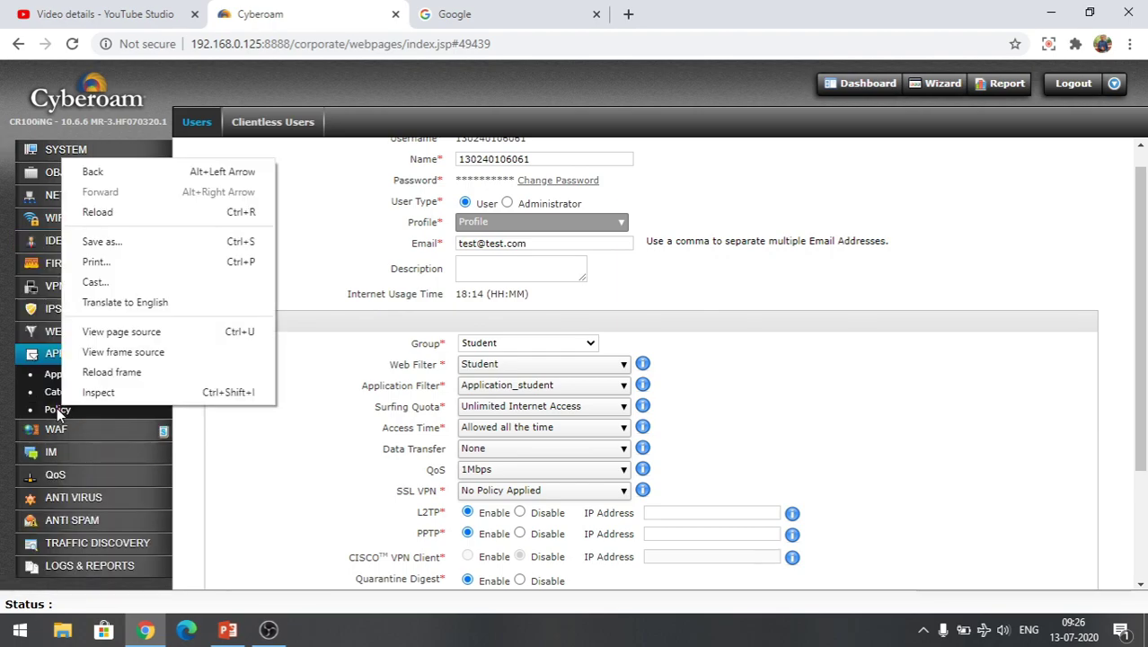
{"action": "left_click", "coordinate": [59, 409]}
{"action": "left_click", "coordinate": [58, 409]}
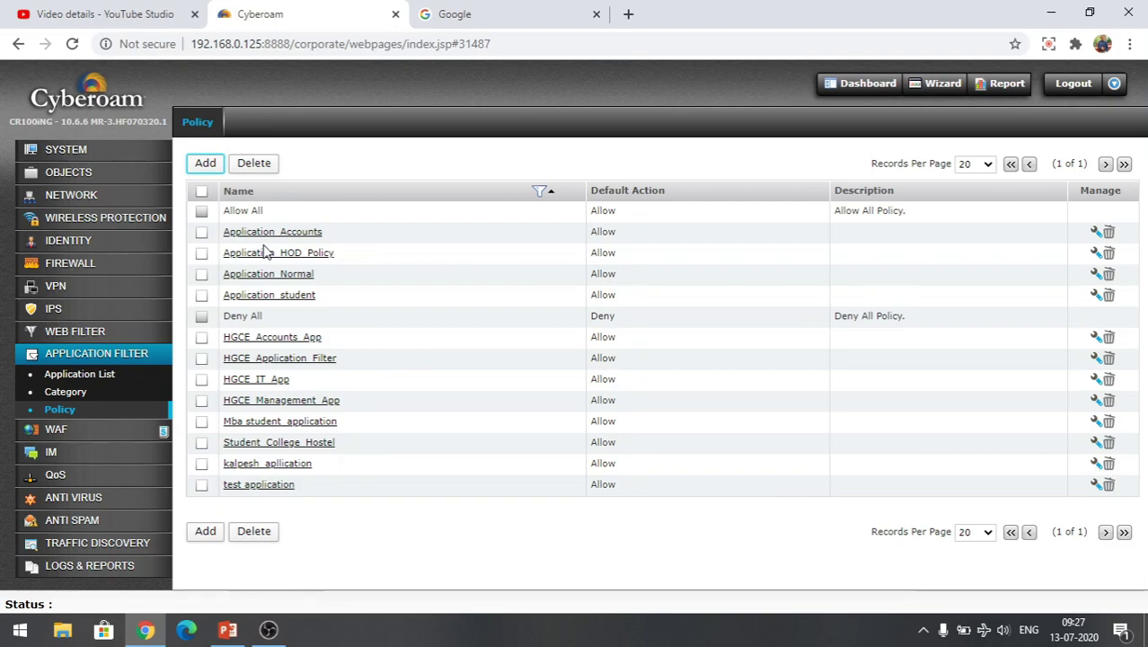
Review the WAF section's Web Servers, Global Settings and Alerts pages, and return to Web Servers.
{"action": "left_click", "coordinate": [106, 371]}
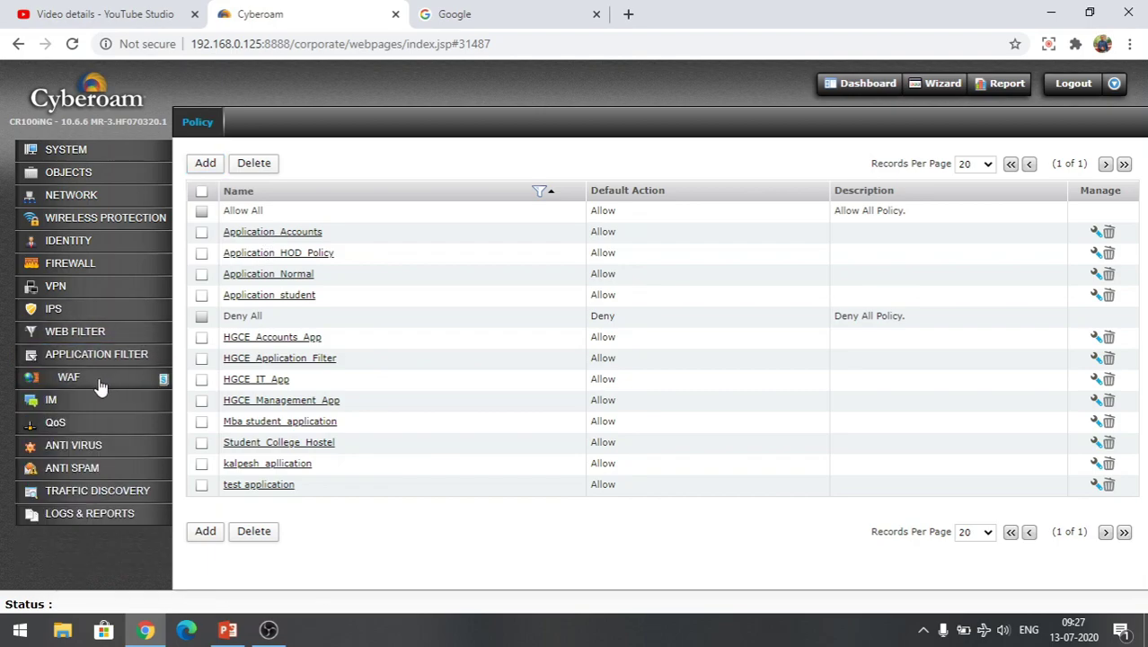
{"action": "left_click", "coordinate": [100, 380]}
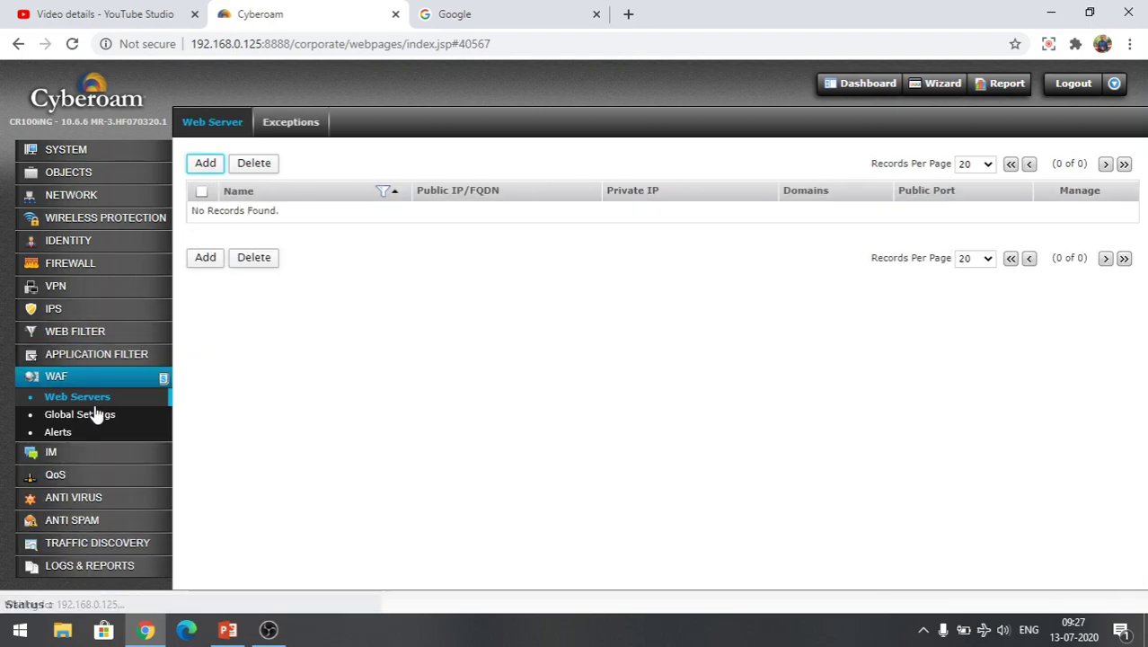
{"action": "left_click", "coordinate": [94, 413]}
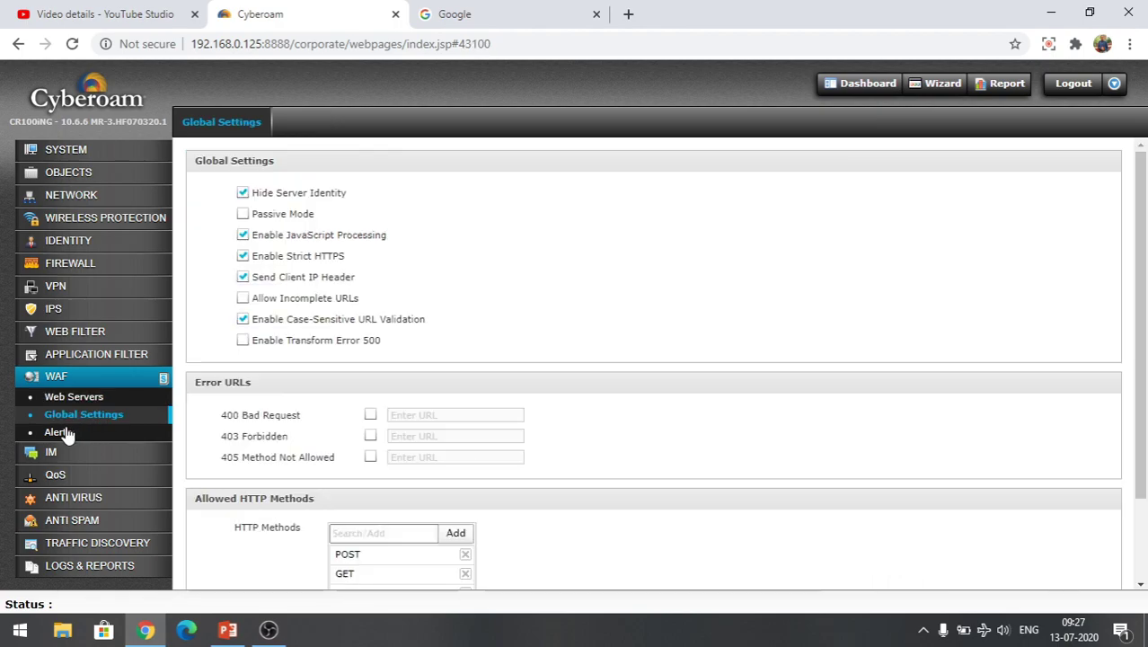
{"action": "left_click", "coordinate": [60, 432]}
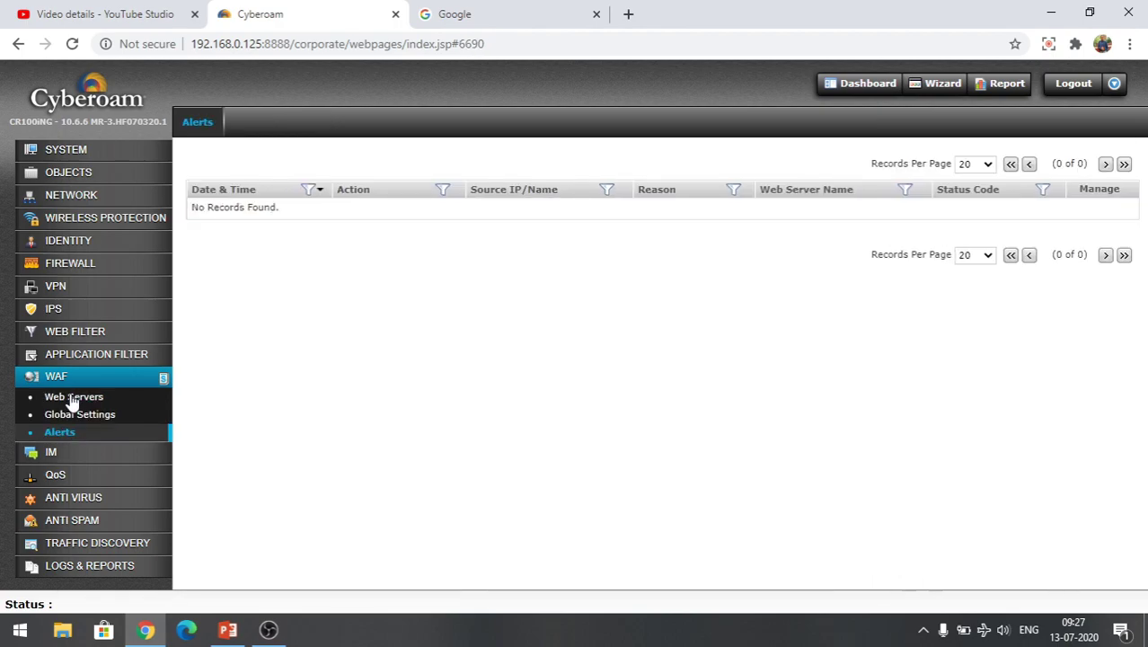
{"action": "left_click", "coordinate": [72, 399]}
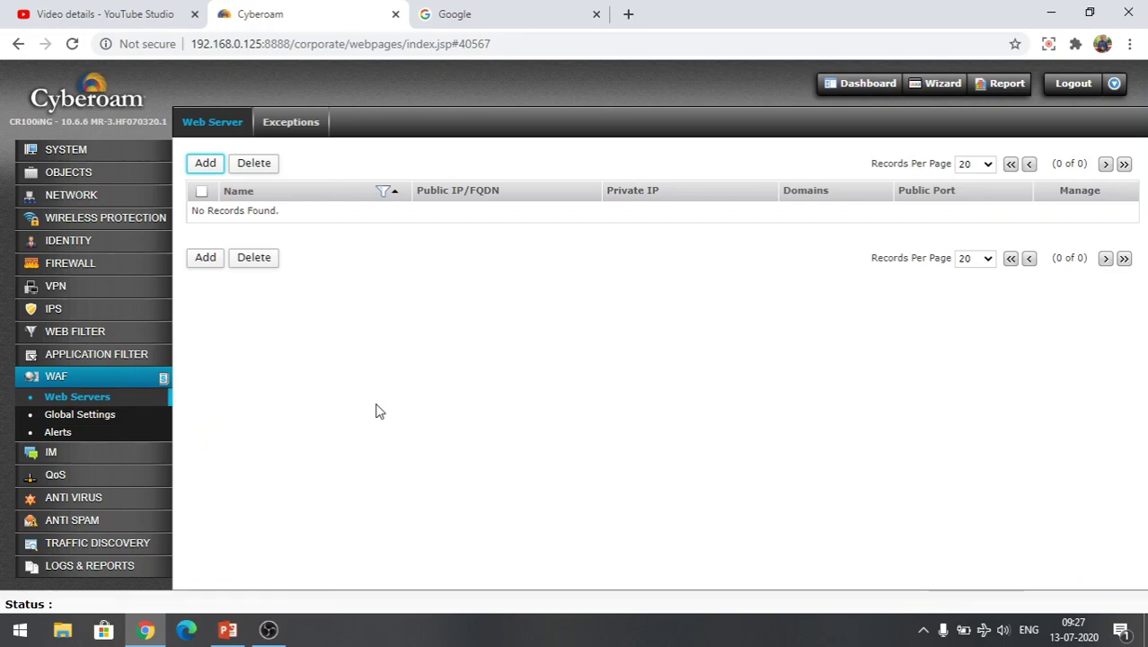
Look over the IM section's entries and open the QoS settings to examine the bandwidth limit and default policy.
{"action": "left_click", "coordinate": [51, 457]}
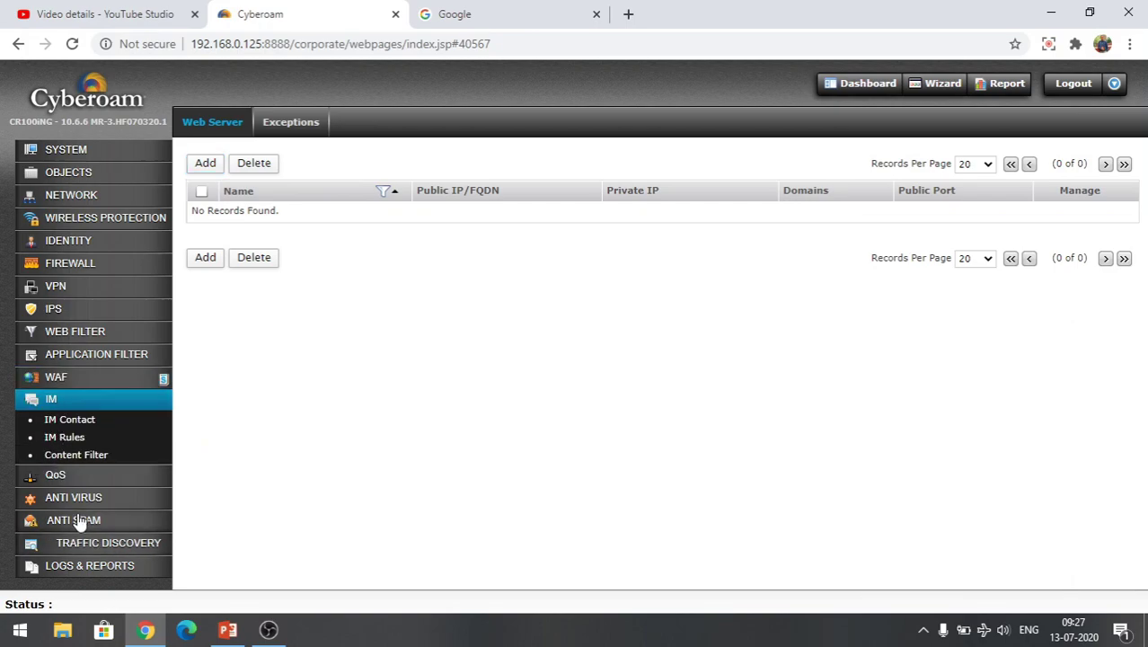
{"action": "left_click", "coordinate": [66, 481]}
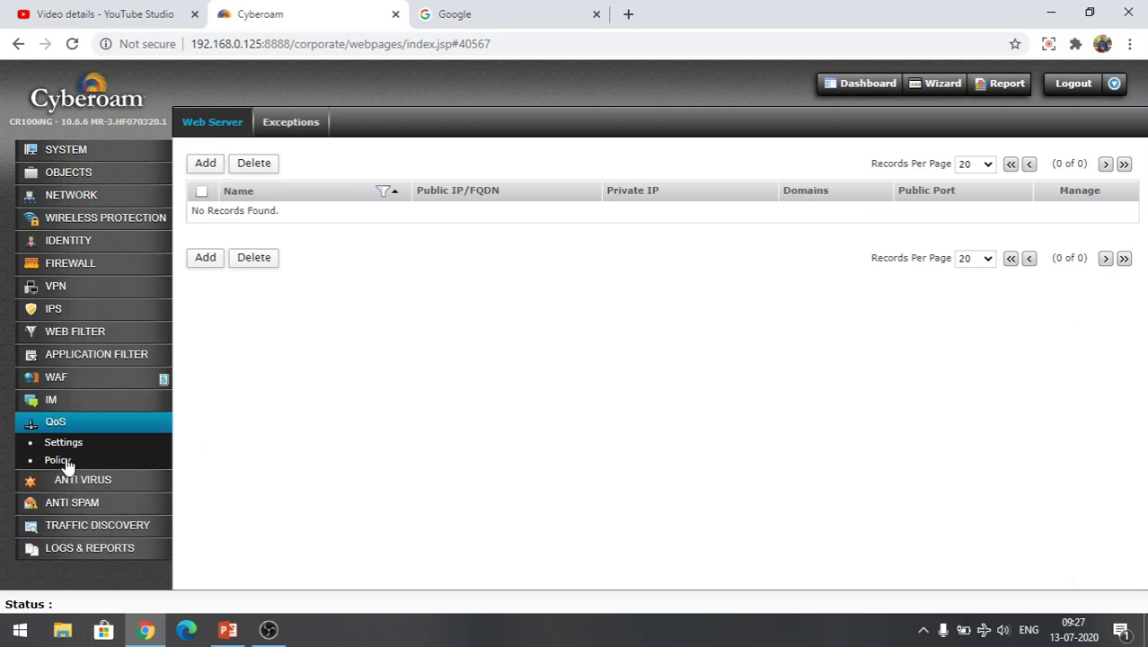
{"action": "left_click", "coordinate": [67, 447]}
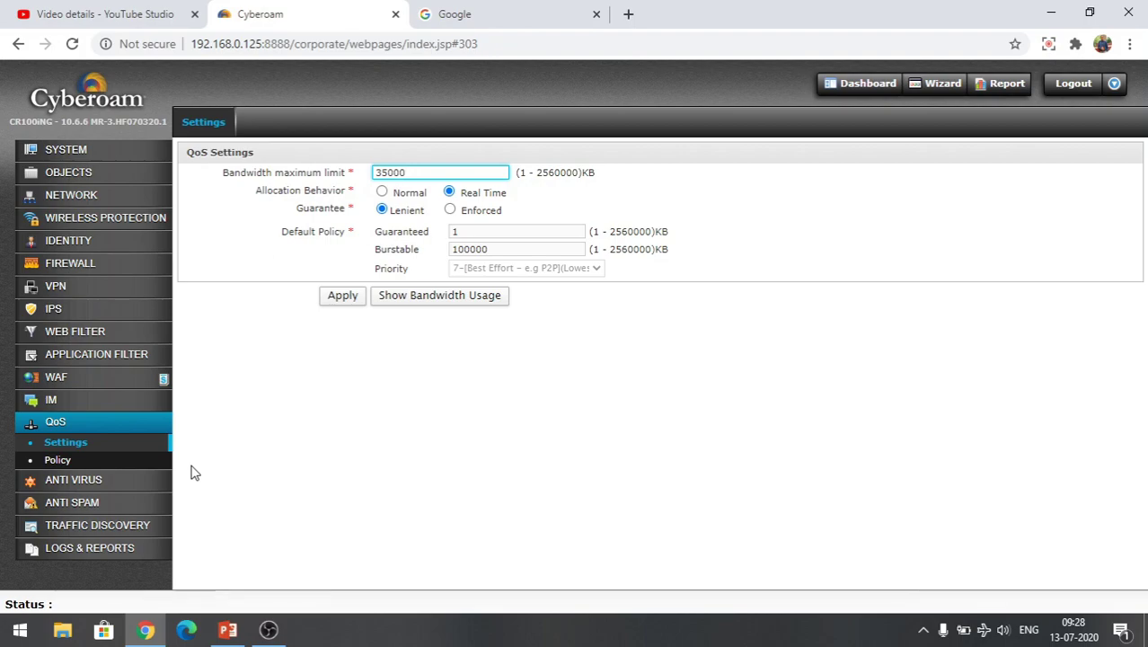
Open the firewall's DoS settings and highlight the SYN Flood packet rate per source.
{"action": "left_click", "coordinate": [73, 264]}
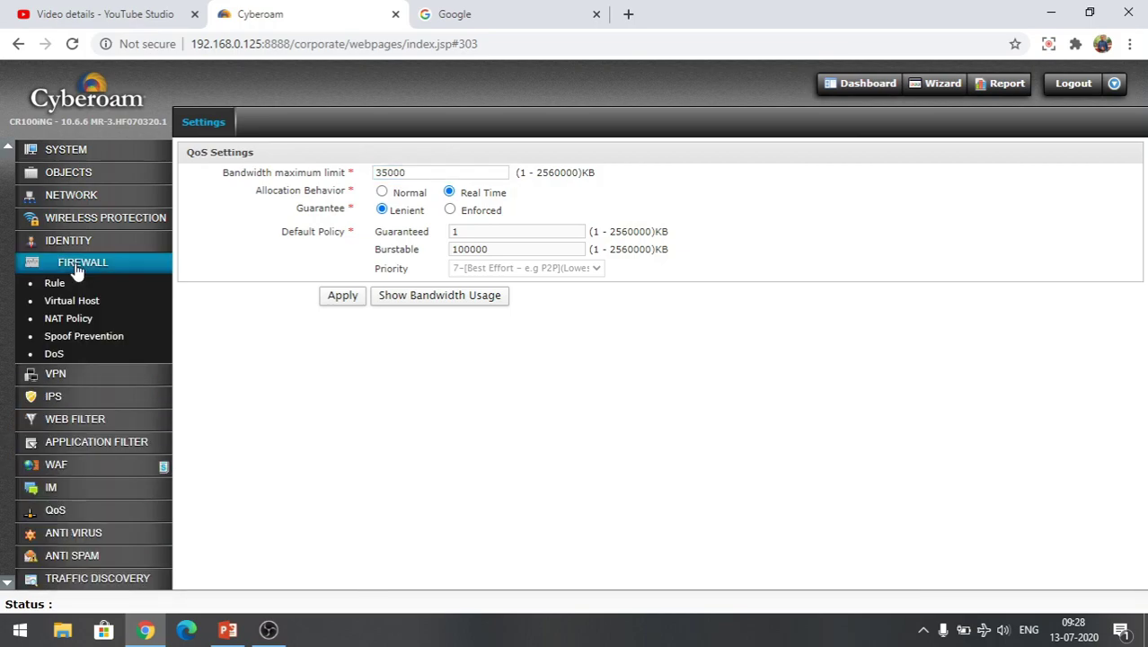
{"action": "left_click", "coordinate": [54, 355]}
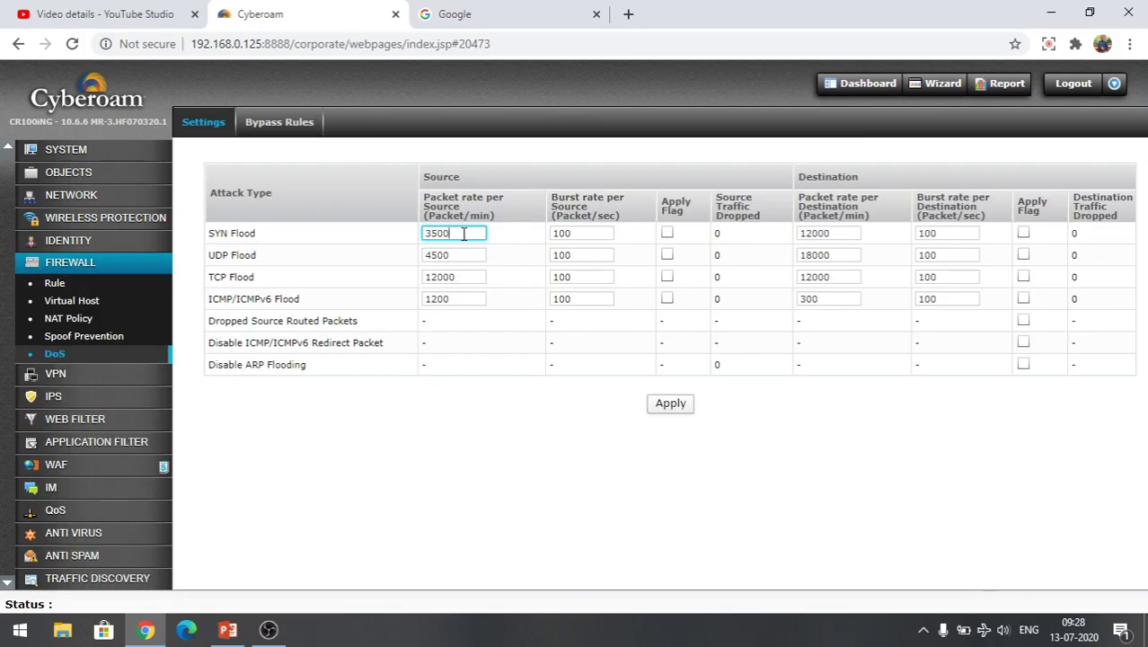
{"action": "double_click", "coordinate": [463, 232]}
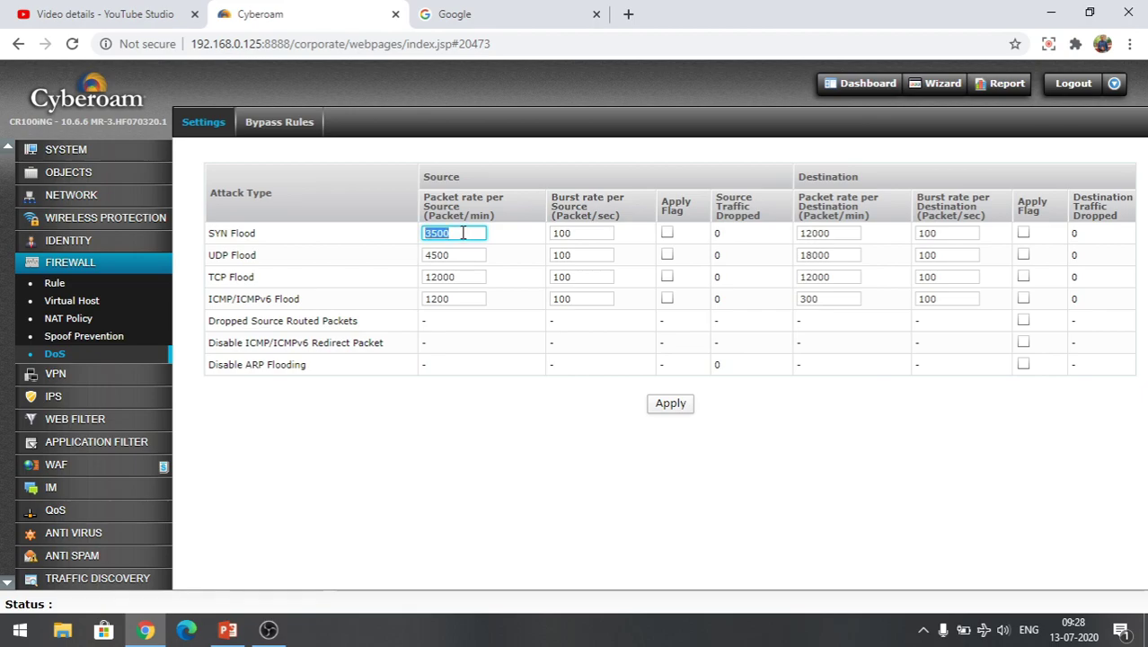
Review the QoS settings again and examine the QoS policy list with its restriction types and bandwidths.
{"action": "left_click", "coordinate": [67, 510]}
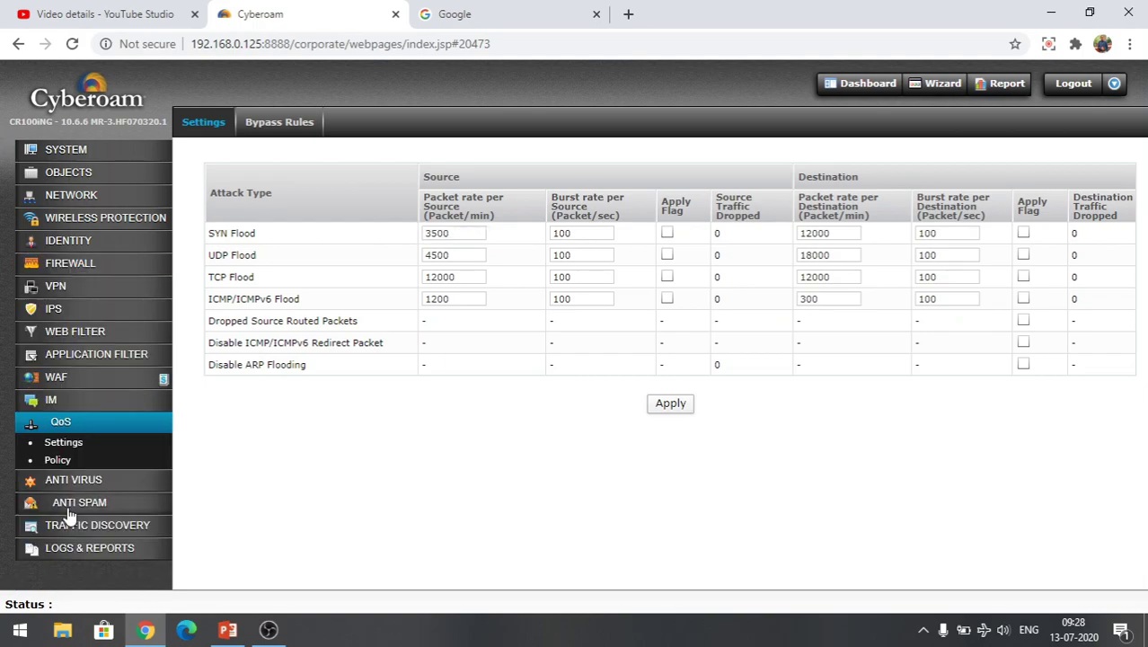
{"action": "left_click", "coordinate": [61, 447]}
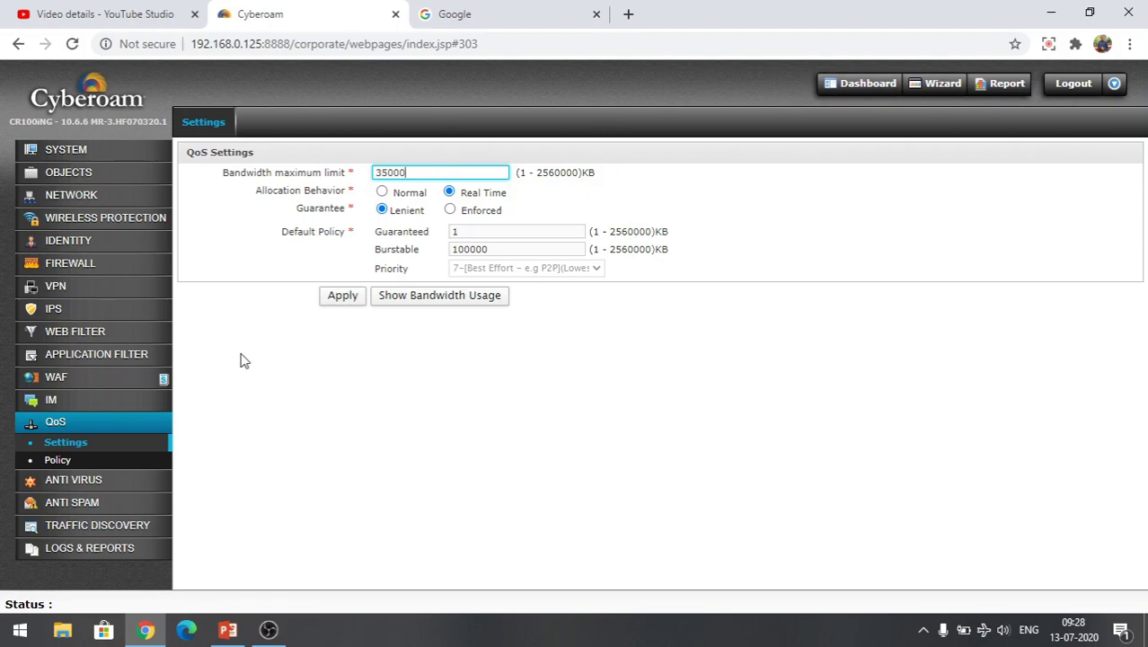
{"action": "left_click", "coordinate": [58, 460]}
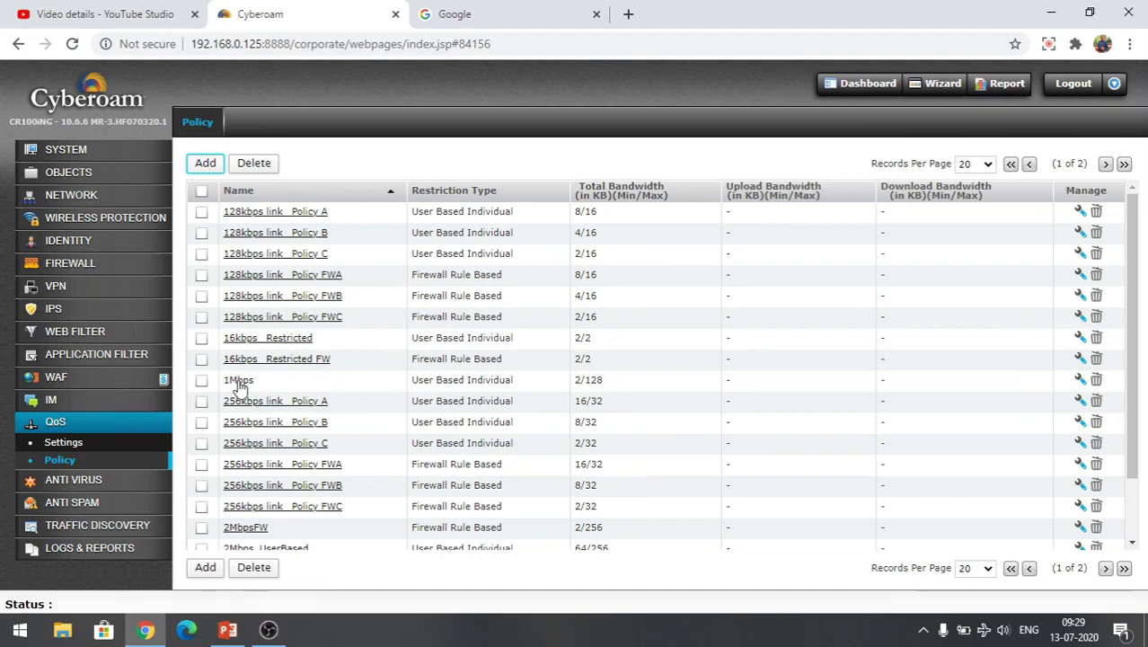
{"action": "scroll", "coordinate": [340, 392], "scroll_direction": "down", "scroll_amount": 2}
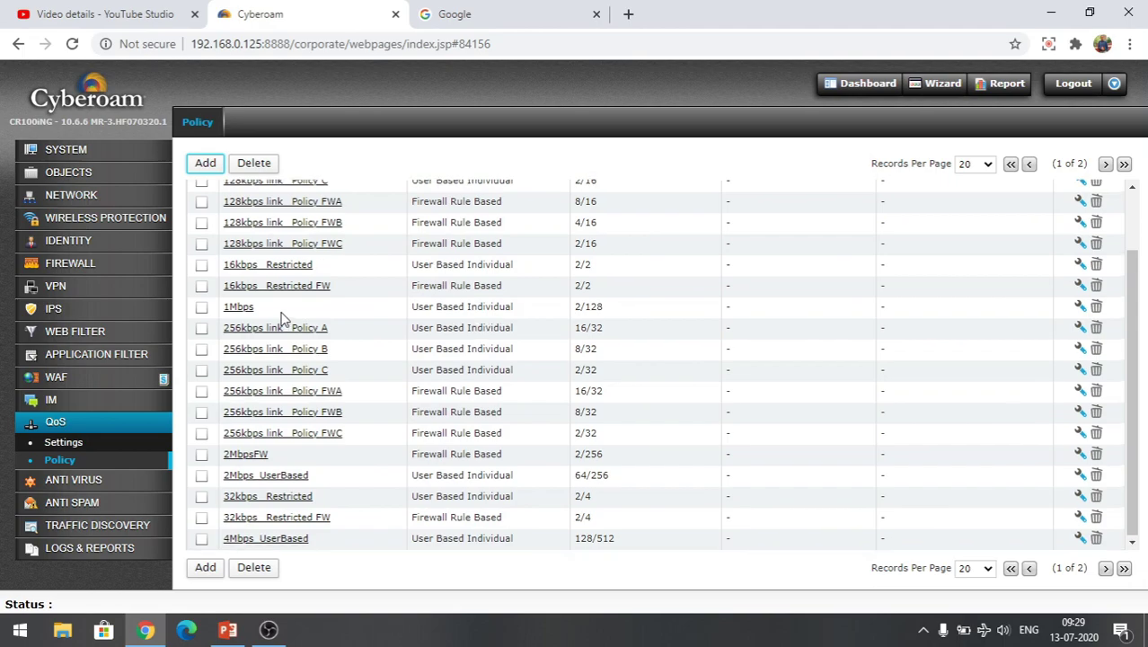
{"action": "scroll", "coordinate": [283, 318], "scroll_direction": "up", "scroll_amount": 2}
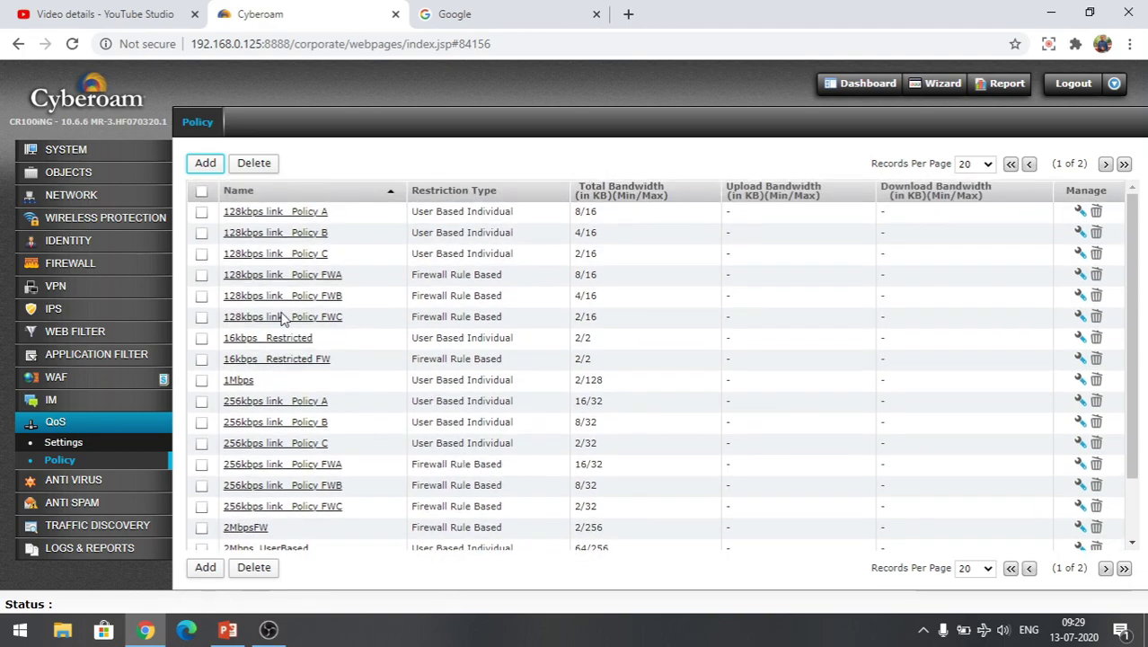
Open the first listed user's details under Identity to examine the assigned QoS policy, and return to the QoS policy list.
{"action": "left_click", "coordinate": [68, 240]}
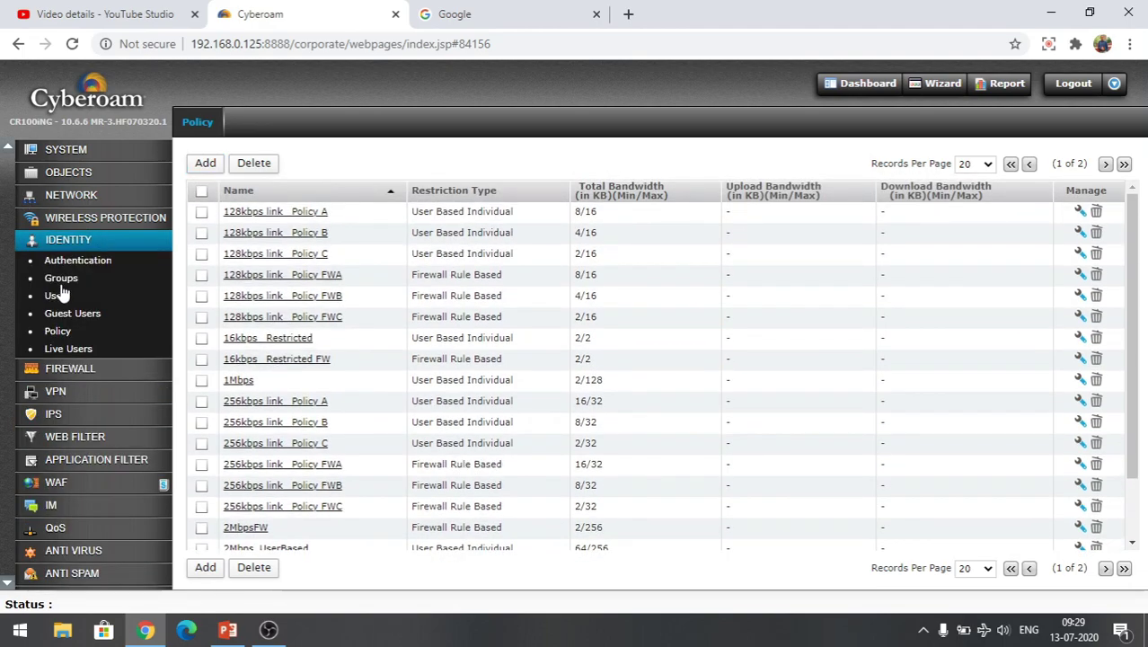
{"action": "left_click", "coordinate": [60, 291]}
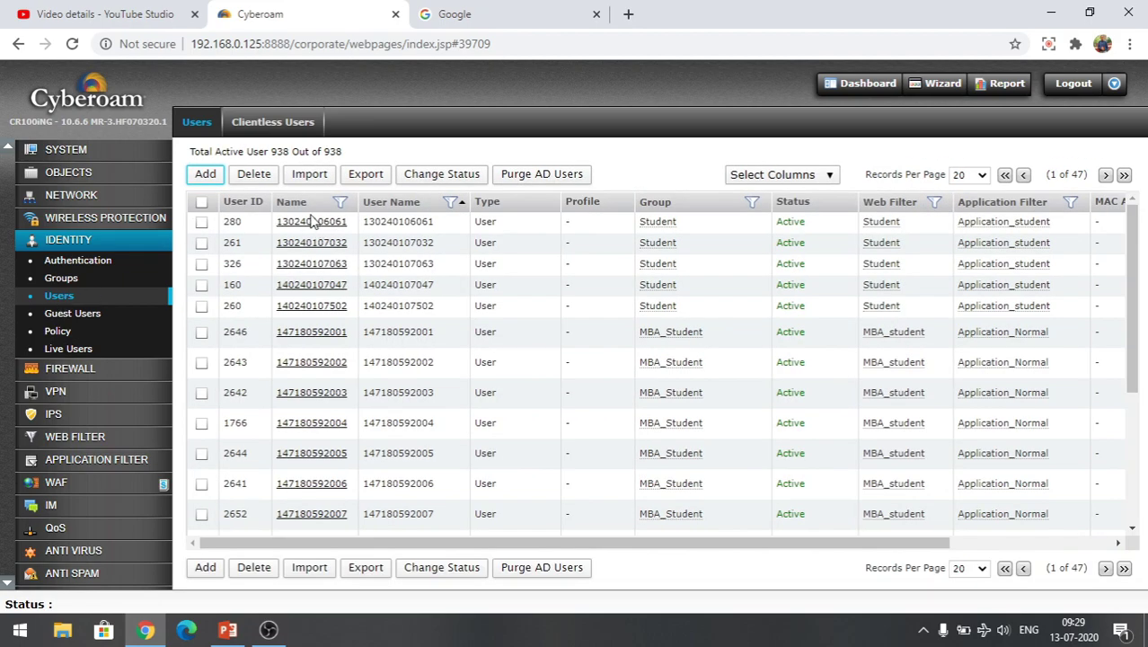
{"action": "left_click", "coordinate": [310, 222]}
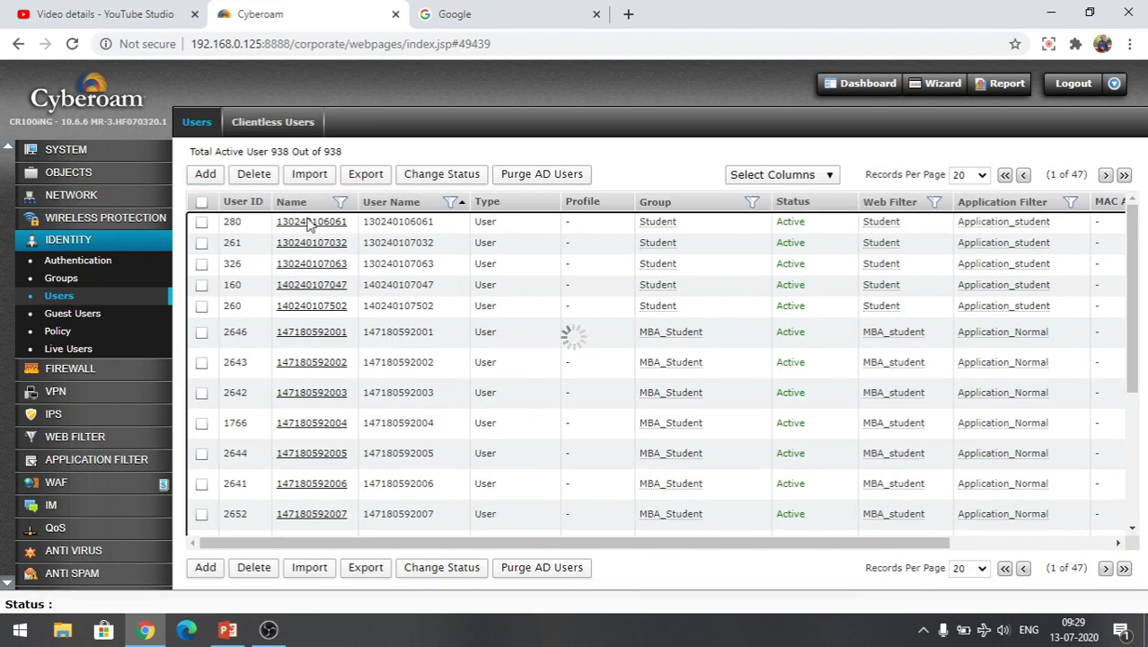
{"action": "scroll", "coordinate": [608, 302], "scroll_direction": "down", "scroll_amount": 3}
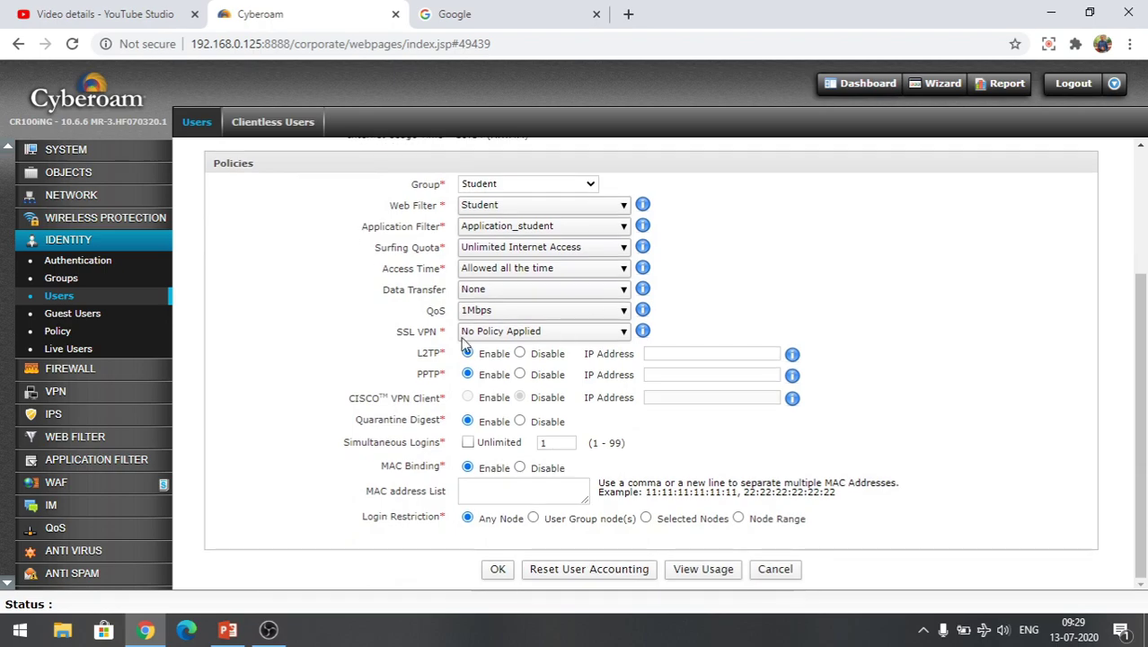
{"action": "left_click_drag", "start_coordinate": [426, 314], "coordinate": [455, 312]}
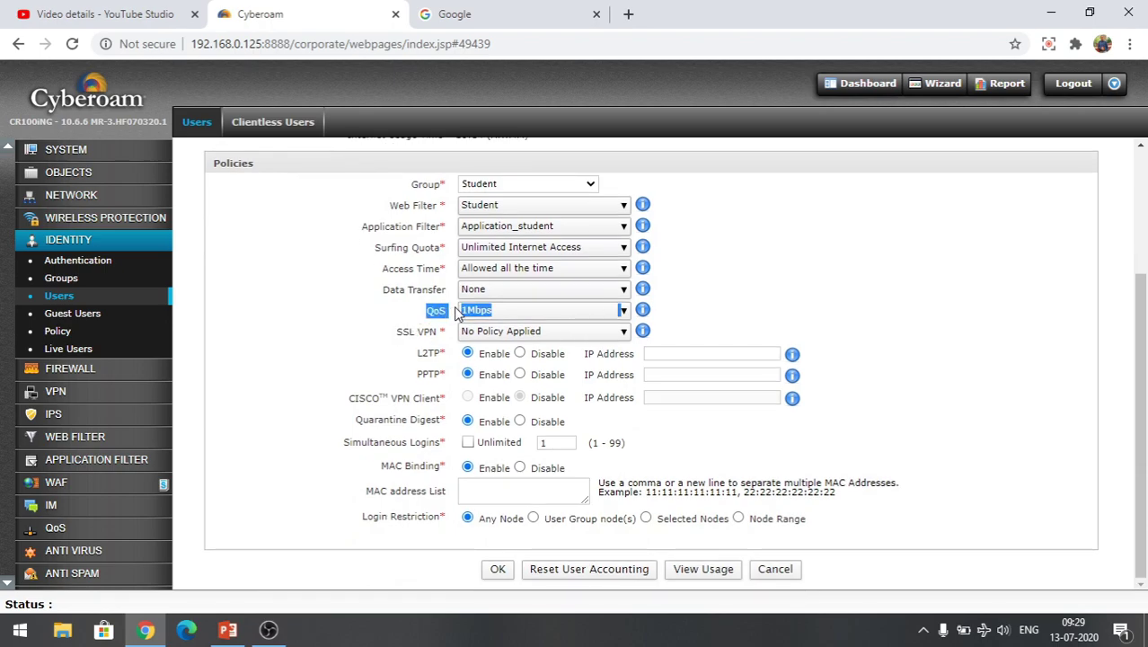
{"action": "left_click", "coordinate": [500, 314]}
{"action": "left_click", "coordinate": [235, 321]}
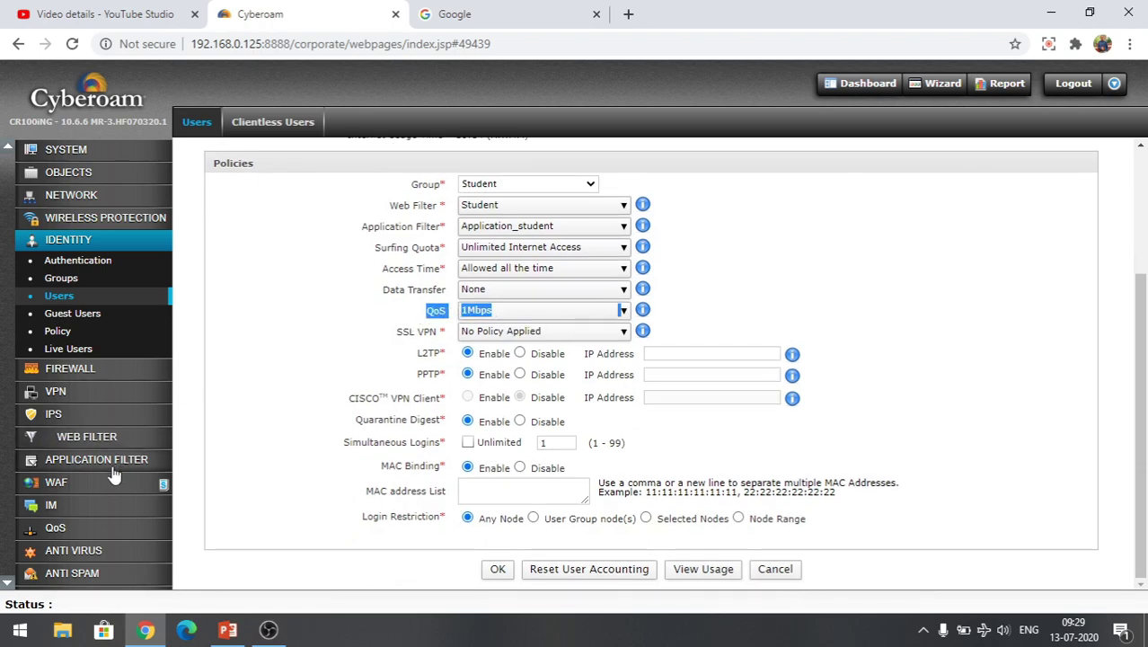
{"action": "left_click", "coordinate": [77, 533]}
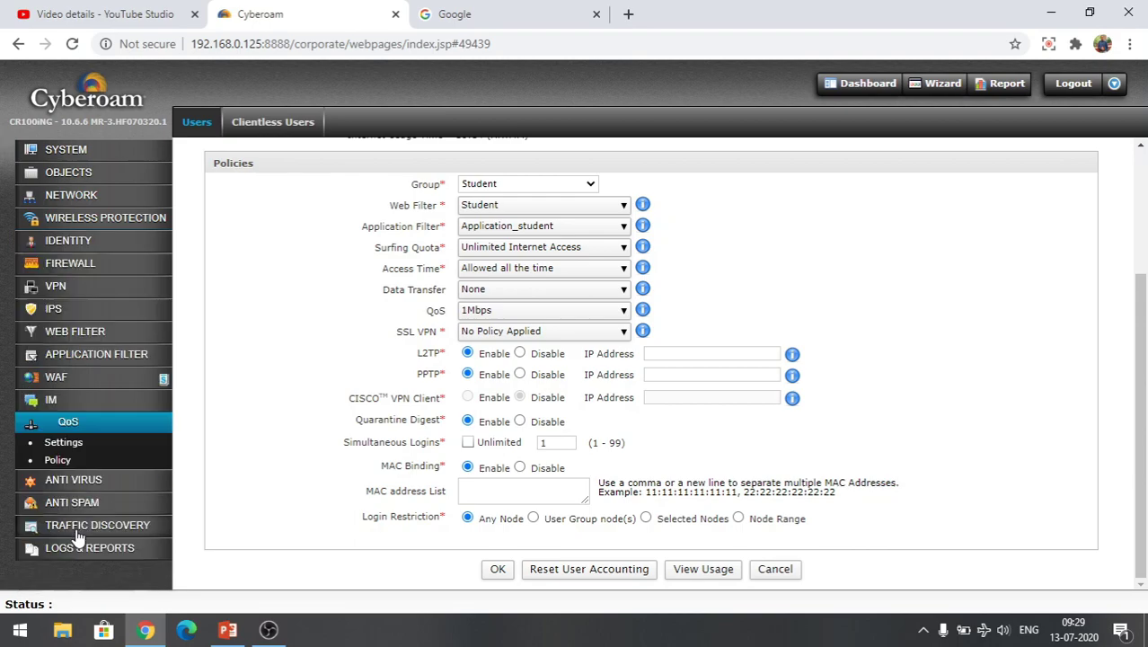
{"action": "left_click", "coordinate": [58, 461]}
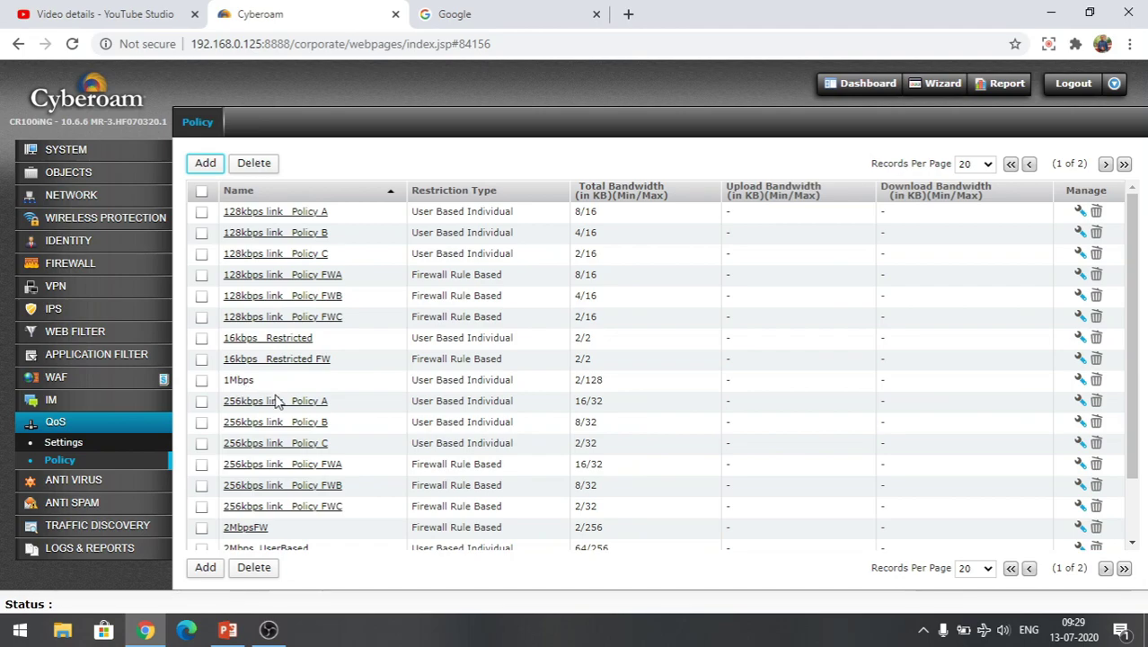
Review the Anti Virus section's Email and HTTP/S scanning configurations.
{"action": "left_click", "coordinate": [88, 483]}
{"action": "left_click", "coordinate": [59, 467]}
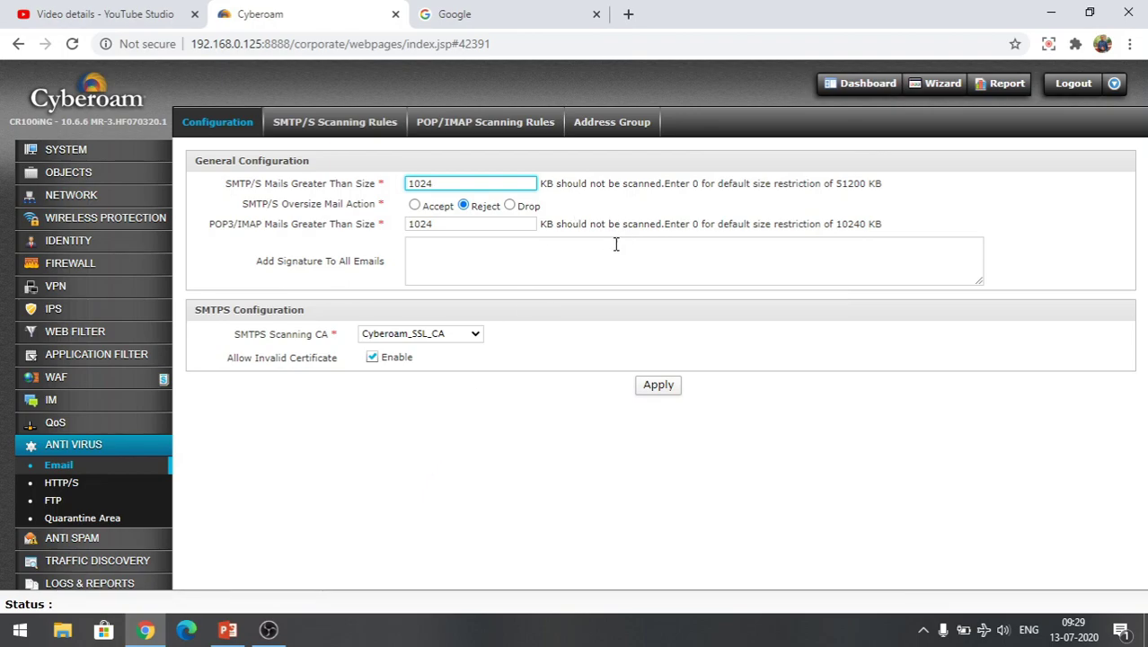
{"action": "left_click", "coordinate": [61, 486]}
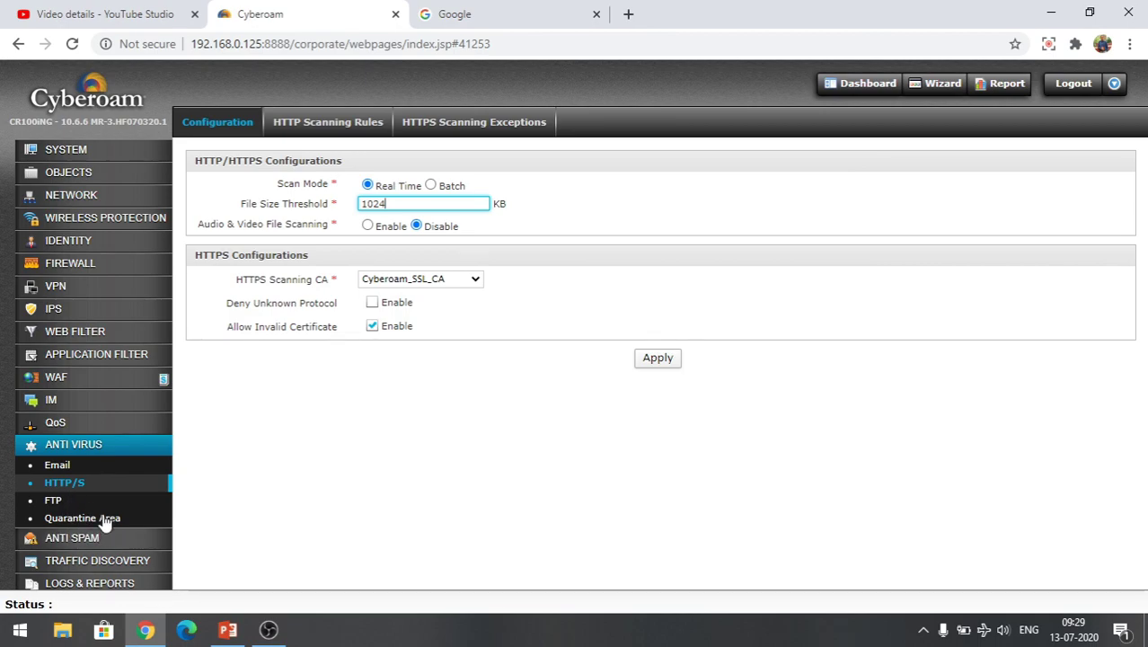
{"action": "left_click", "coordinate": [72, 446]}
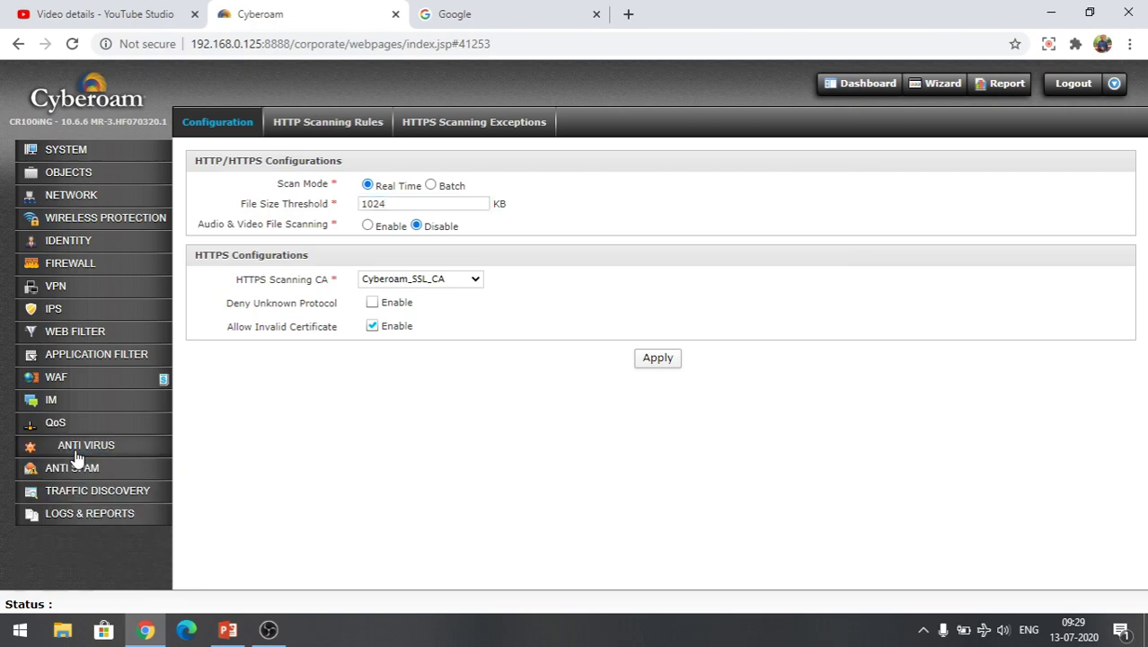
Check the syslog server configuration under Logs & Reports and open the iView reports.
{"action": "left_click", "coordinate": [106, 519]}
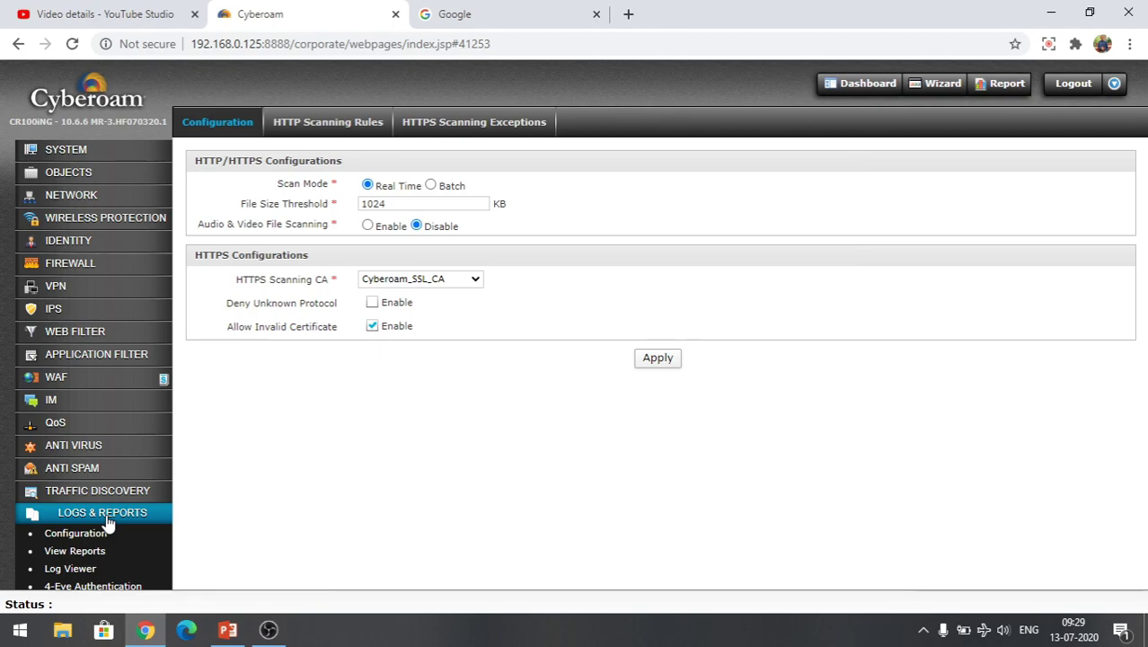
{"action": "left_click", "coordinate": [89, 537]}
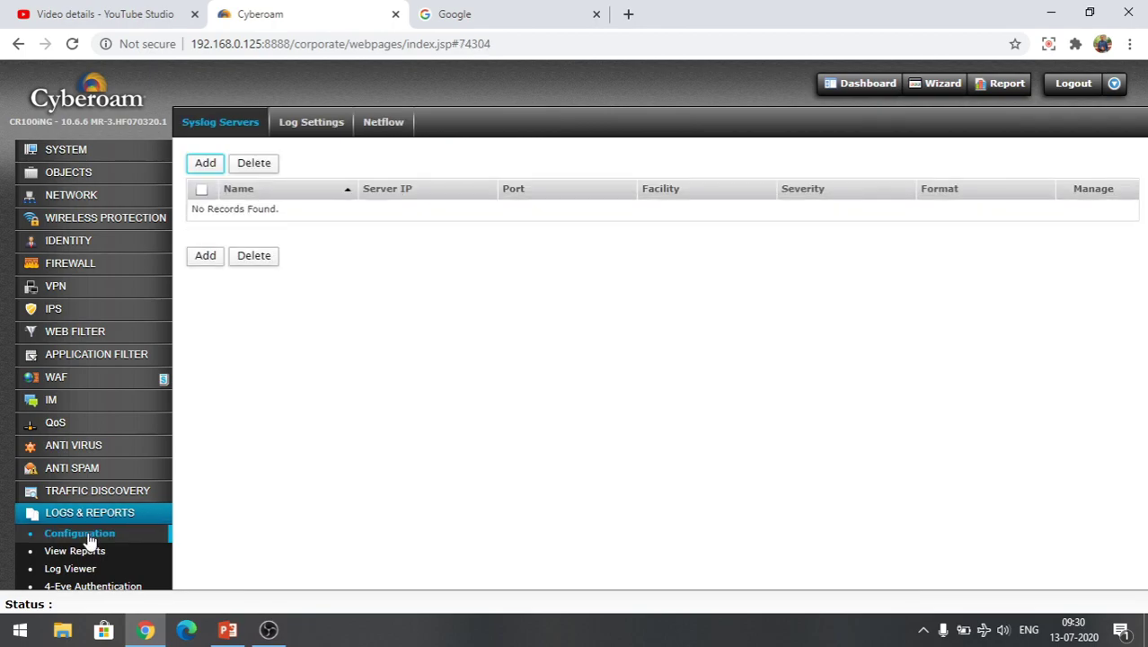
{"action": "left_click", "coordinate": [84, 550]}
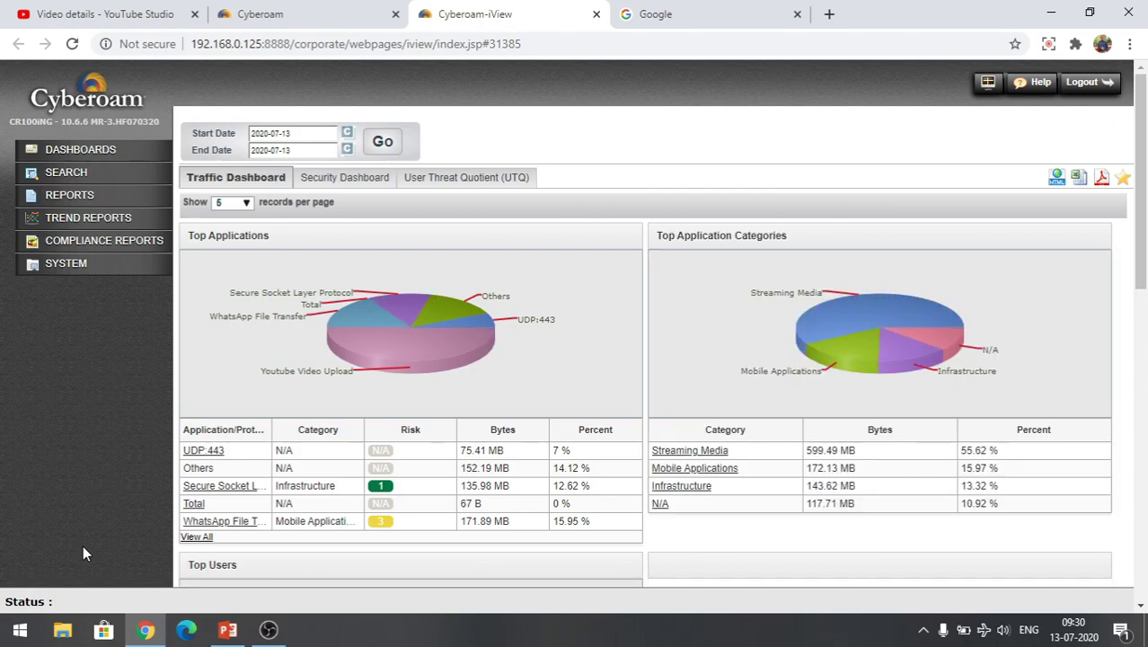
Examine the Traffic Dashboard's top applications, application categories, users, hosts, and source and destination countries.
{"action": "scroll", "coordinate": [388, 500], "scroll_direction": "down", "scroll_amount": 3}
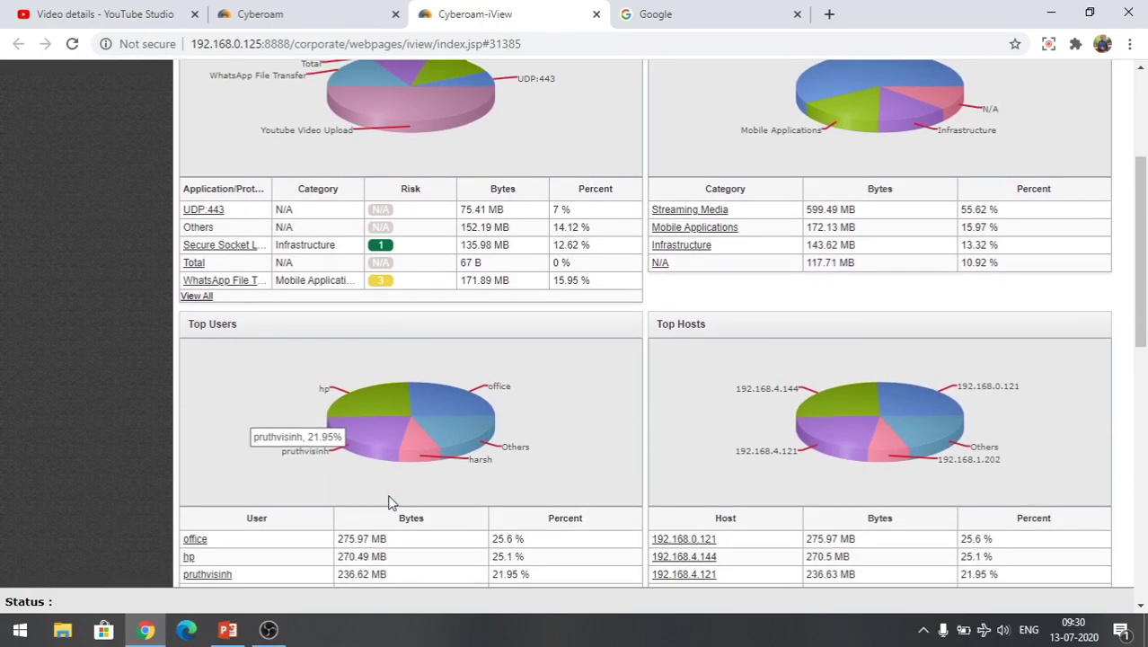
{"action": "scroll", "coordinate": [388, 500], "scroll_direction": "up", "scroll_amount": 2}
{"action": "scroll", "coordinate": [388, 500], "scroll_direction": "down", "scroll_amount": 4}
{"action": "scroll", "coordinate": [388, 503], "scroll_direction": "down", "scroll_amount": 1}
{"action": "scroll", "coordinate": [389, 503], "scroll_direction": "down", "scroll_amount": 1}
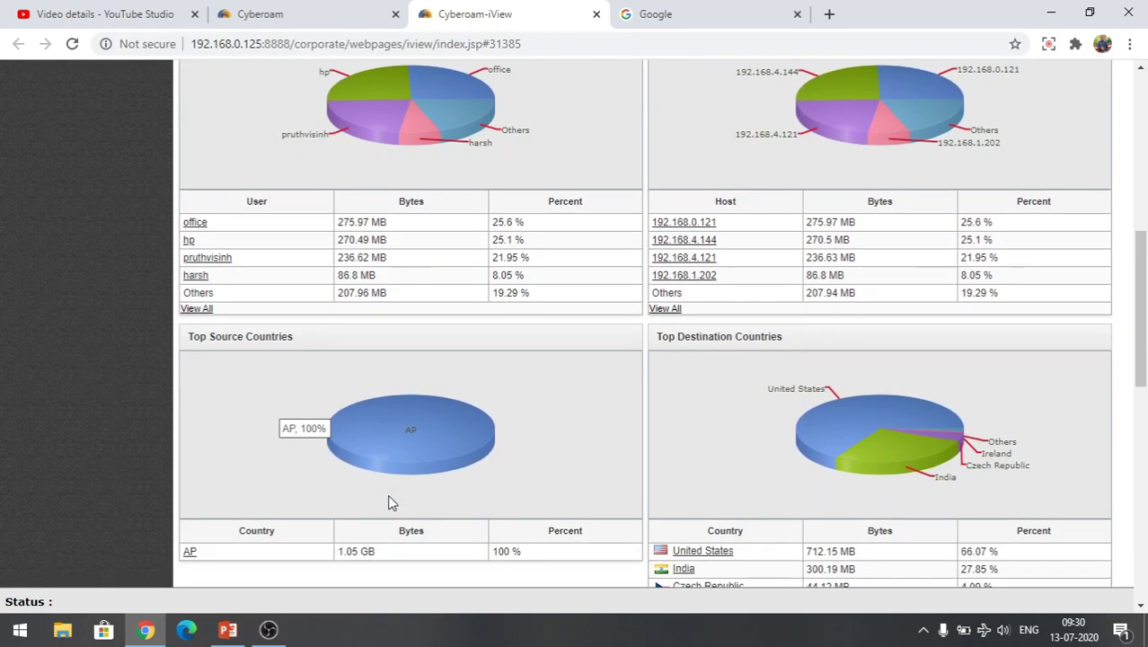
{"action": "scroll", "coordinate": [388, 504], "scroll_direction": "up", "scroll_amount": 3}
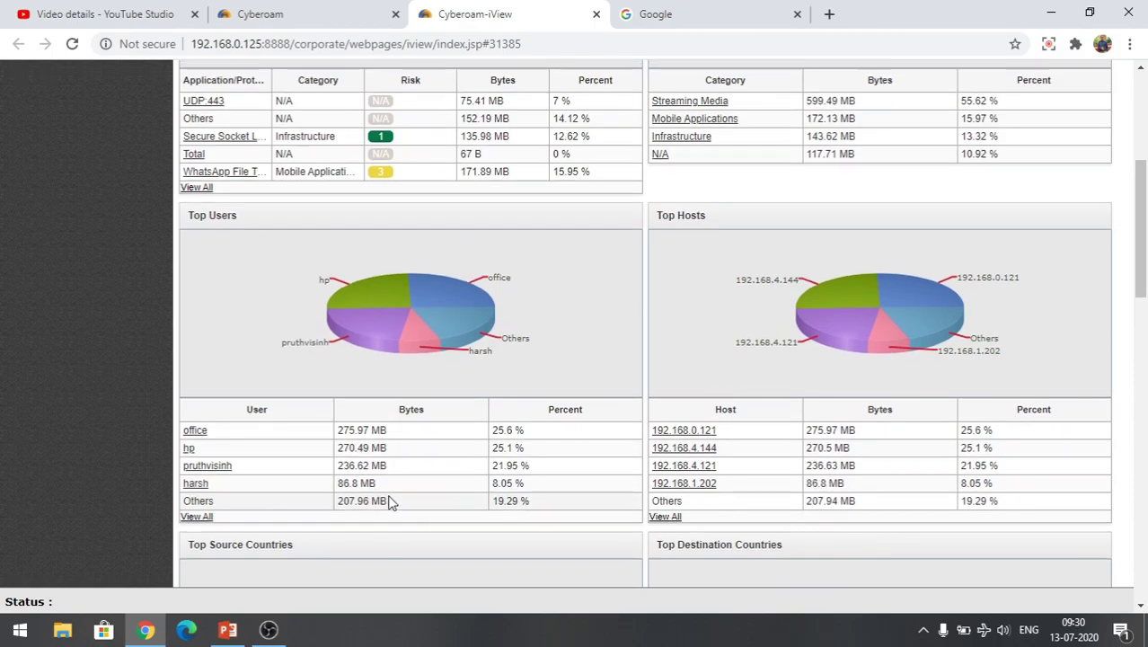
{"action": "scroll", "coordinate": [388, 502], "scroll_direction": "up", "scroll_amount": 2}
{"action": "scroll", "coordinate": [388, 501], "scroll_direction": "down", "scroll_amount": 2}
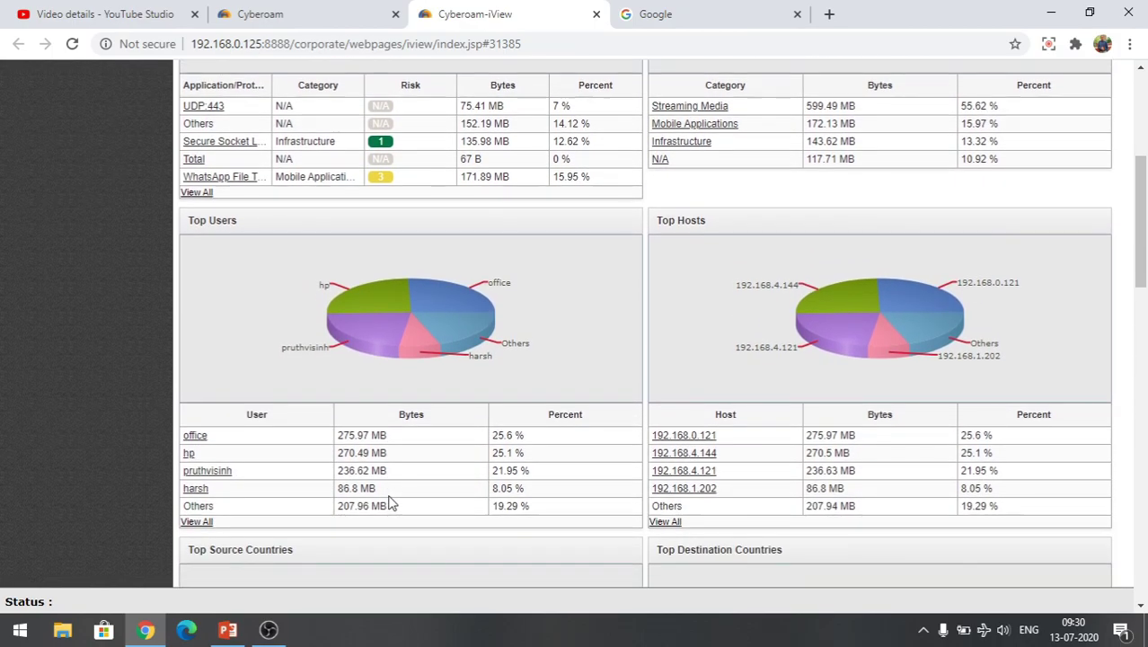
{"action": "scroll", "coordinate": [389, 503], "scroll_direction": "up", "scroll_amount": 5}
{"action": "scroll", "coordinate": [389, 501], "scroll_direction": "up", "scroll_amount": 1}
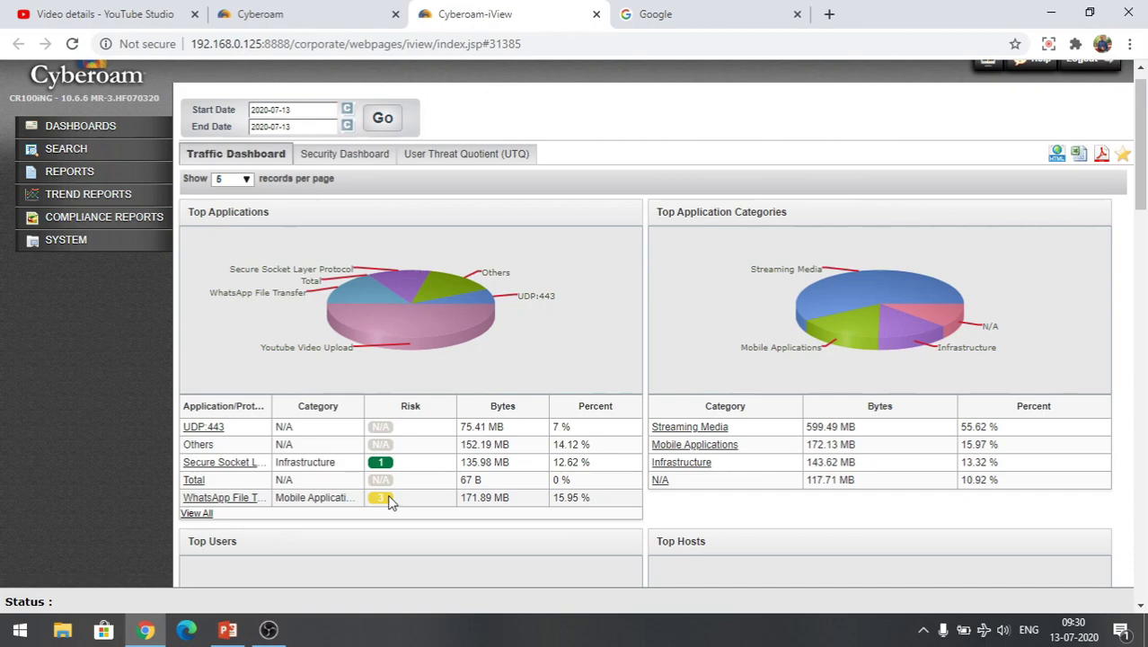
{"action": "scroll", "coordinate": [700, 459], "scroll_direction": "down", "scroll_amount": 3}
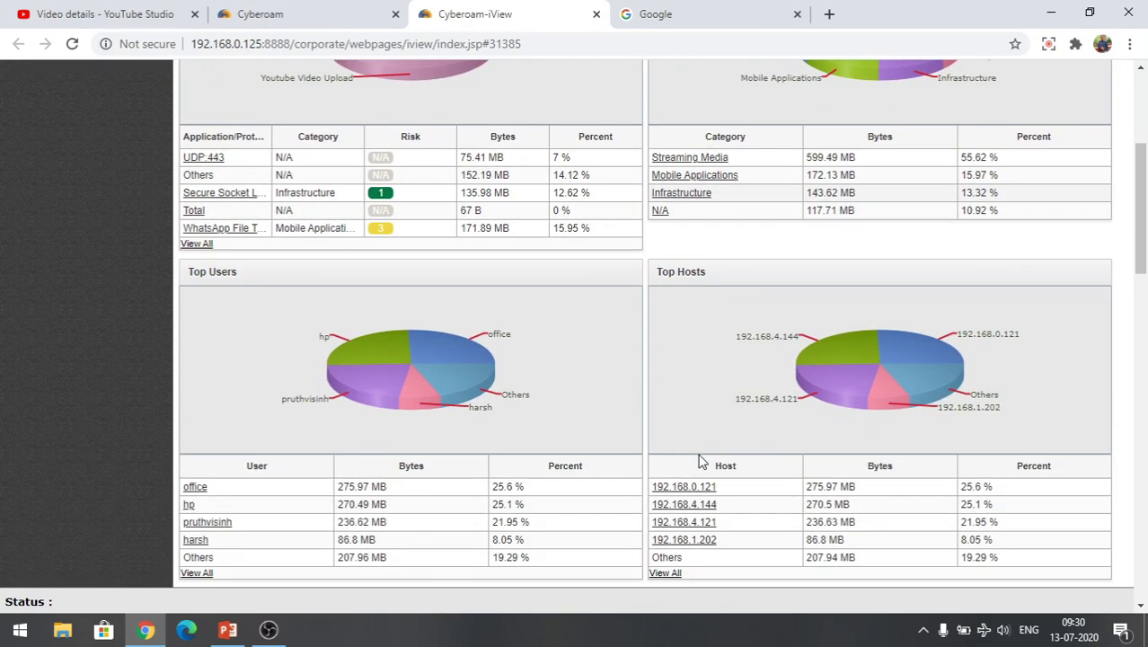
{"action": "scroll", "coordinate": [700, 459], "scroll_direction": "down", "scroll_amount": 2}
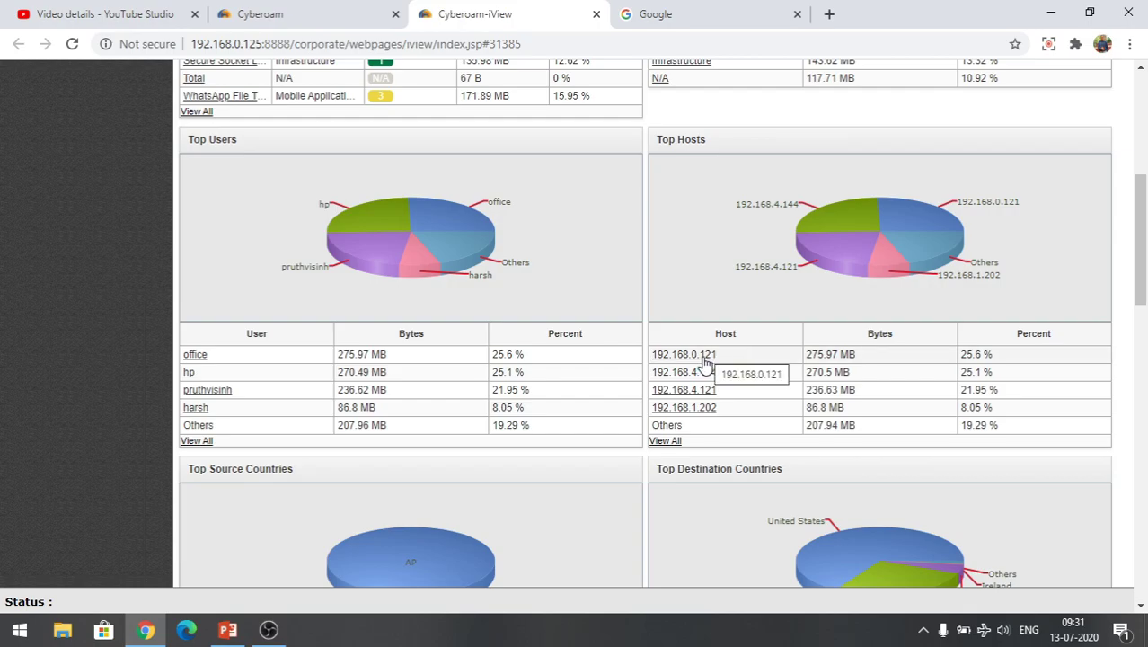
{"action": "scroll", "coordinate": [529, 423], "scroll_direction": "down", "scroll_amount": 3}
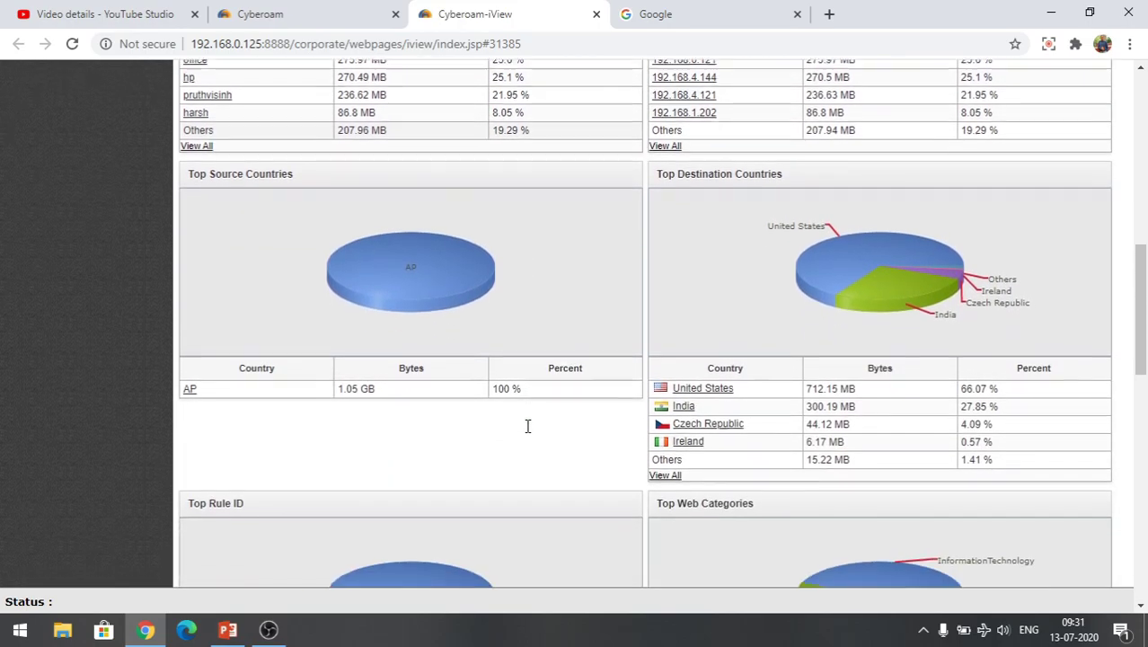